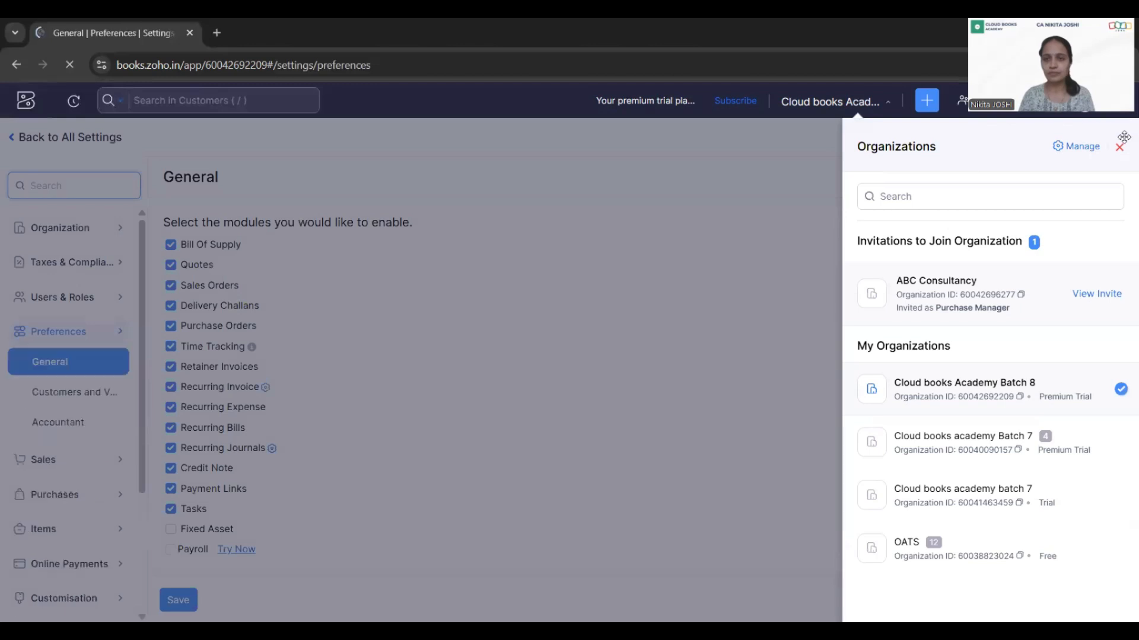
# - Dismiss the organizations list, leave the settings, and start a new retainer invoice in the Sales module
pyautogui.click(1119, 148)
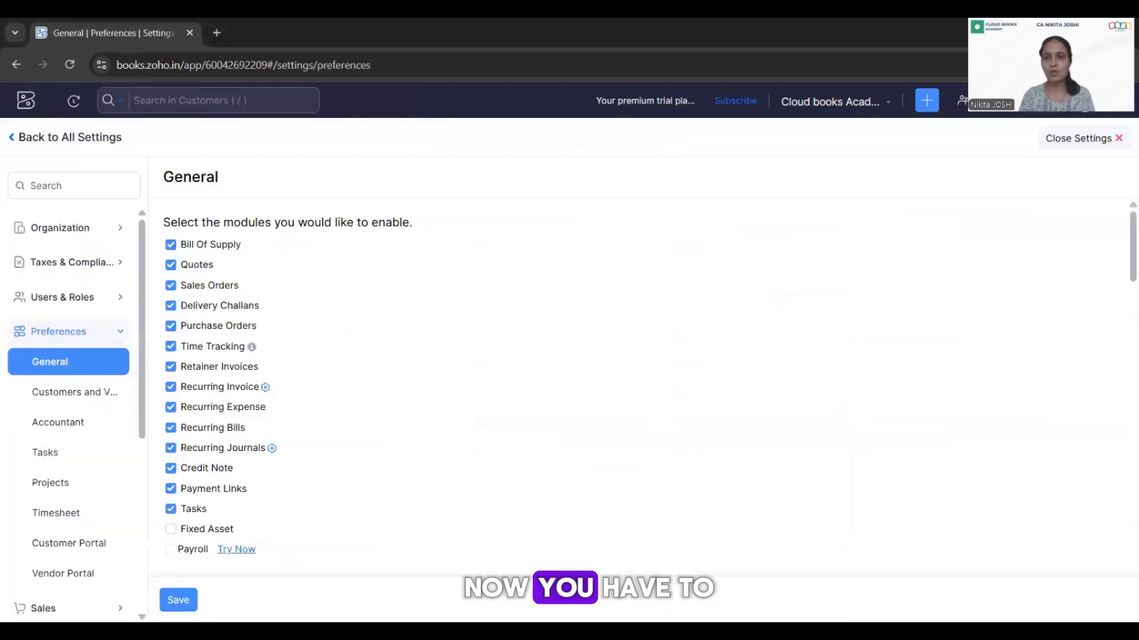
pyautogui.click(1097, 140)
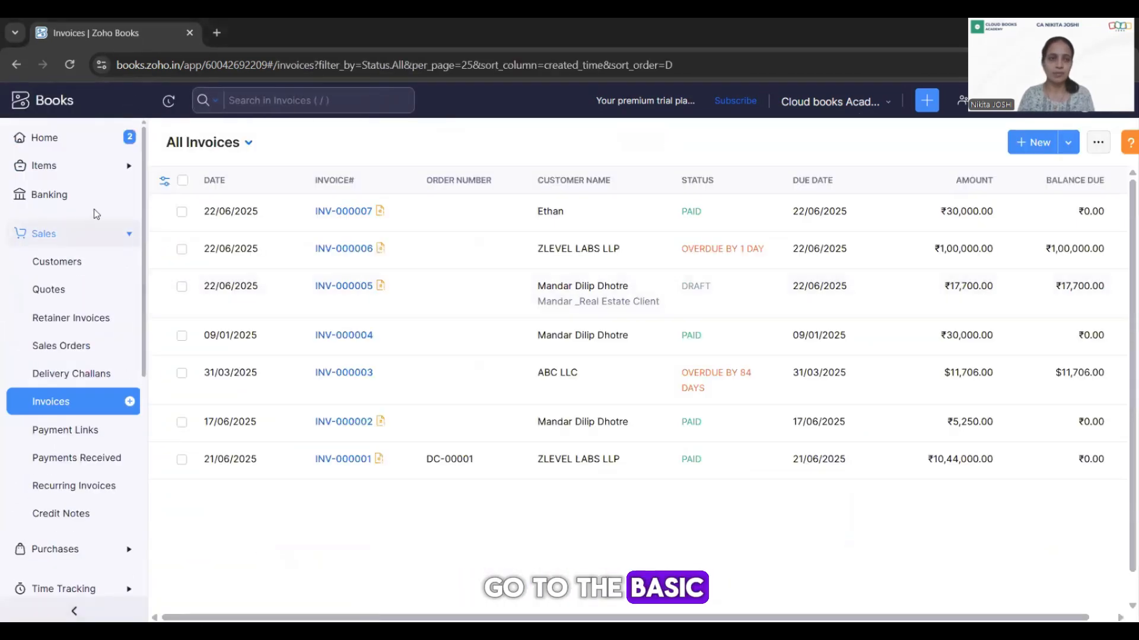
pyautogui.click(82, 237)
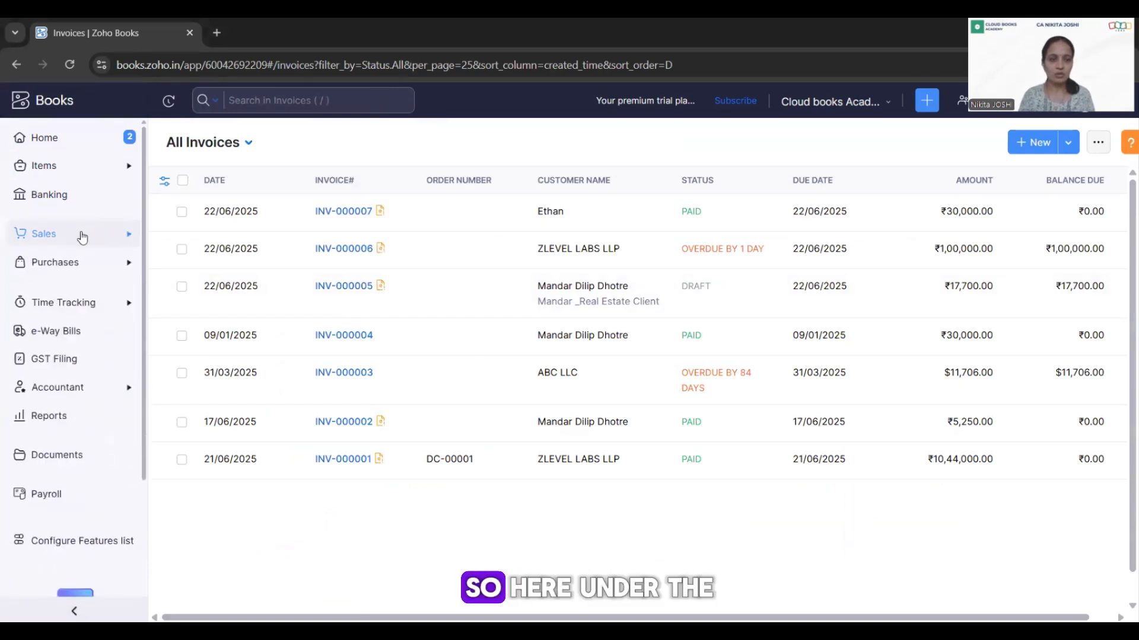
pyautogui.click(82, 234)
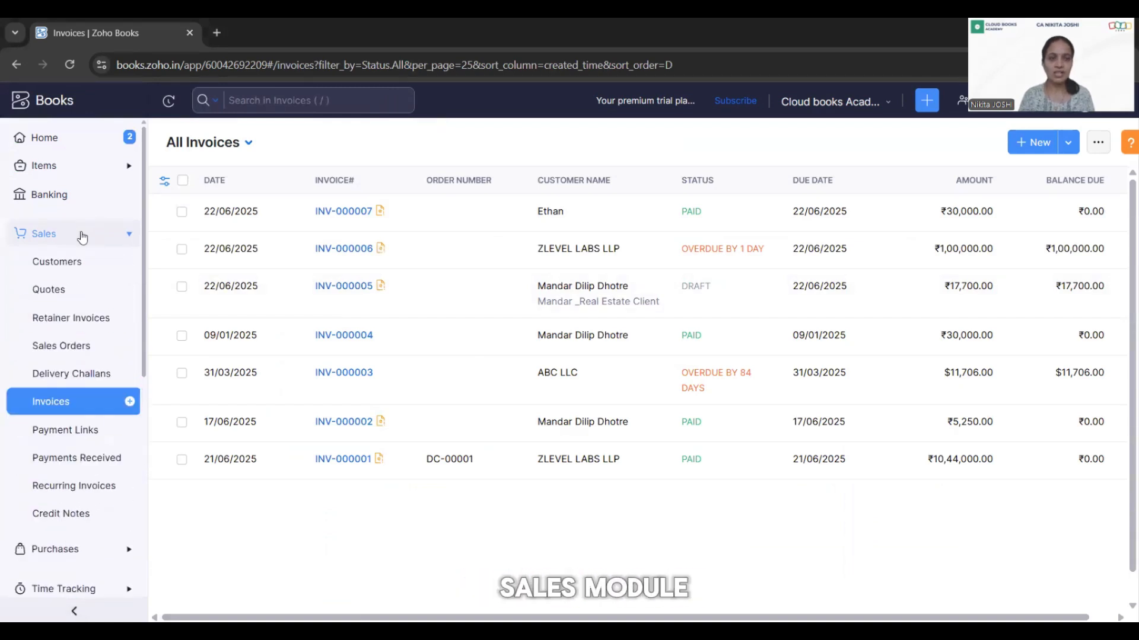
pyautogui.click(68, 321)
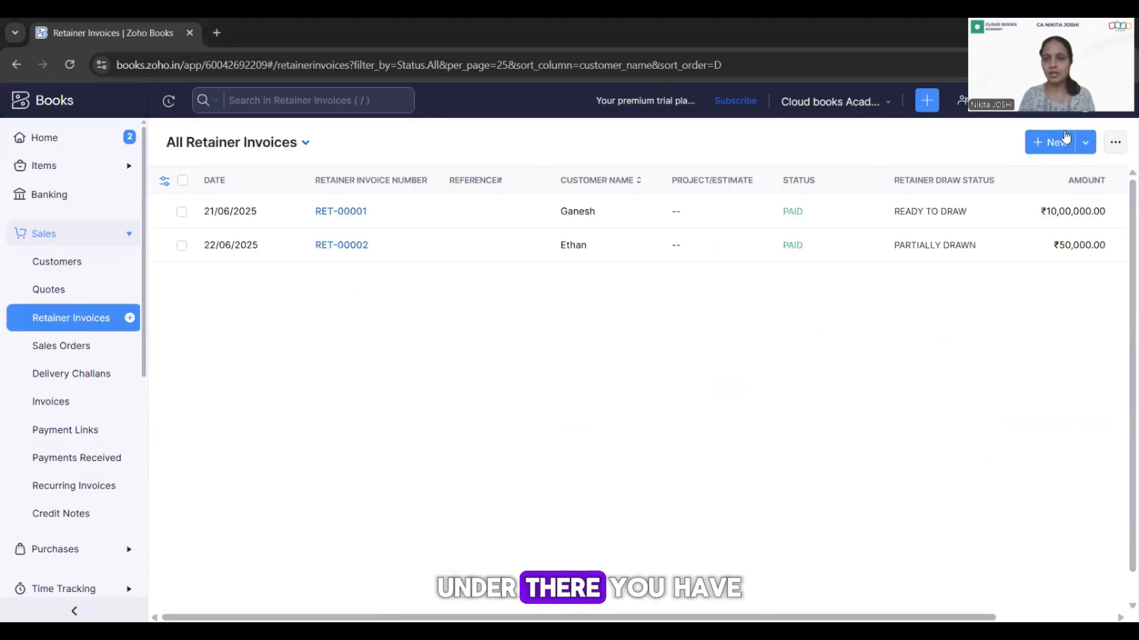
pyautogui.click(1055, 148)
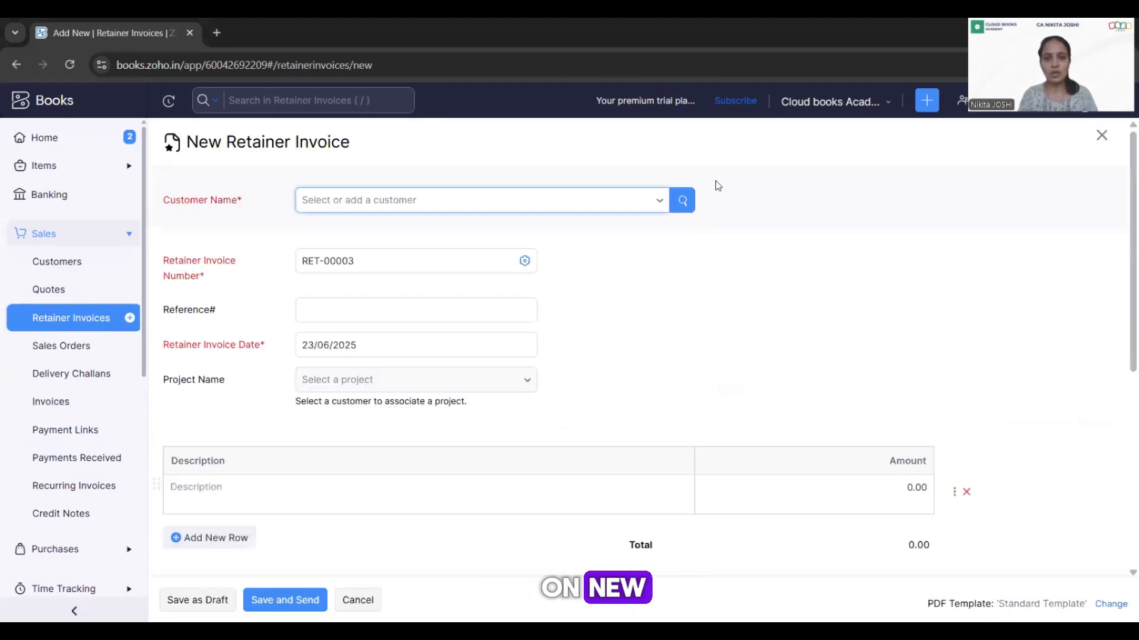
# - Select the customer belonging to ABC & Co. for the retainer invoice
pyautogui.click(619, 206)
pyautogui.press('Down')
pyautogui.press('Down')
pyautogui.press('Down')
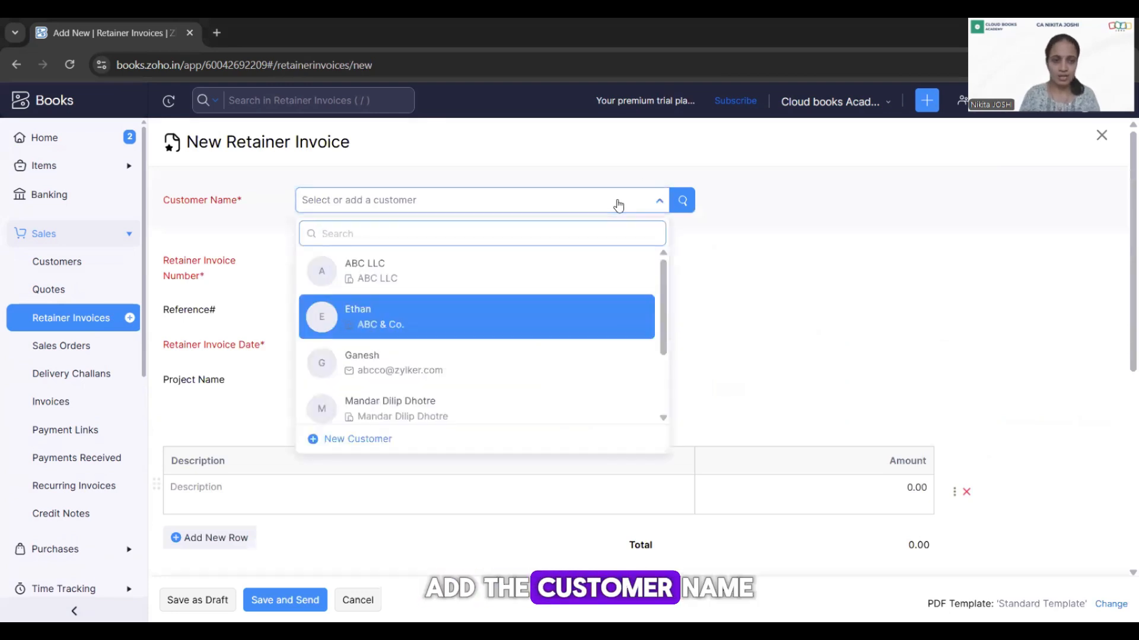
pyautogui.press('Up')
pyautogui.press('Up')
pyautogui.press('Up')
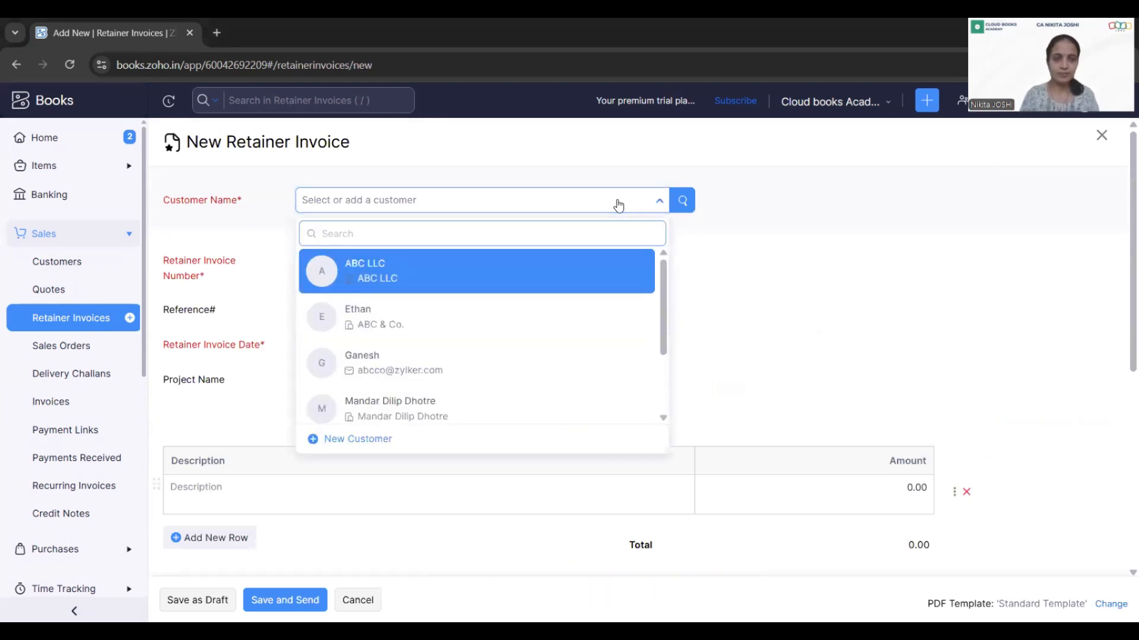
pyautogui.press('Down')
pyautogui.press('Return')
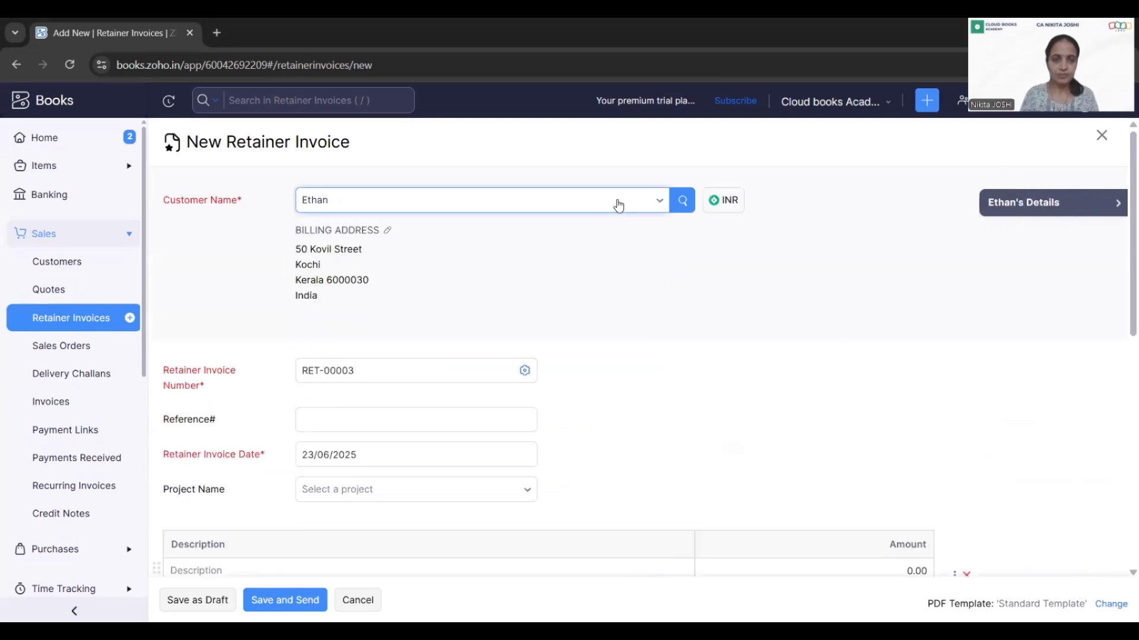
# - Enter "Advance payment for XYZ Service" as the description of the first line item
pyautogui.scroll(-2, 734, 285)
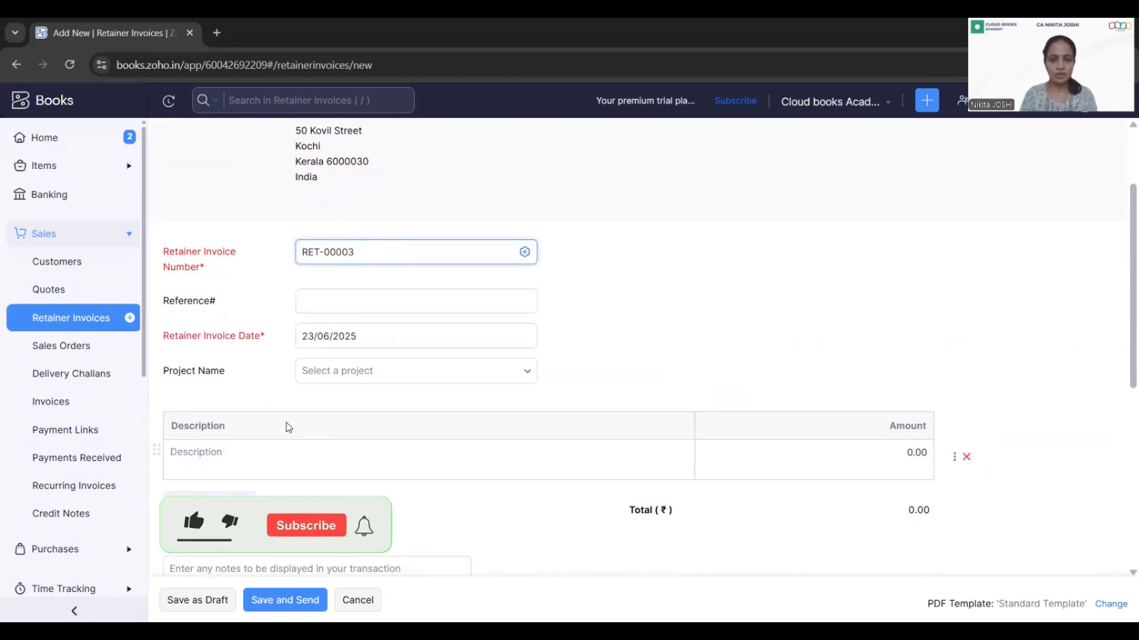
pyautogui.click(655, 346)
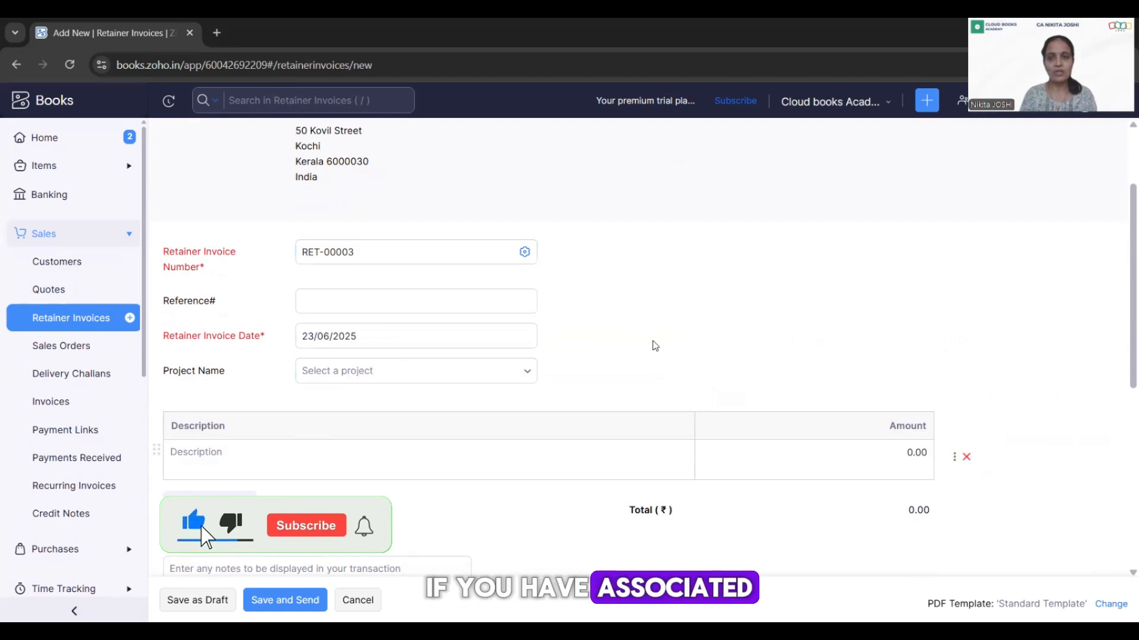
pyautogui.scroll(-1, 655, 346)
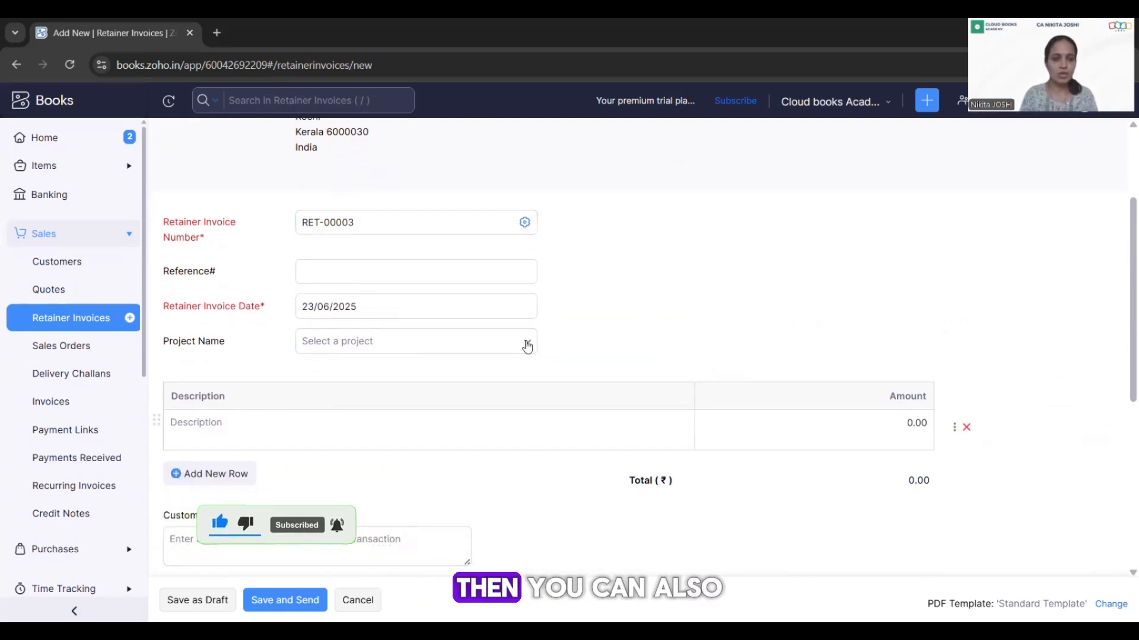
pyautogui.click(284, 425)
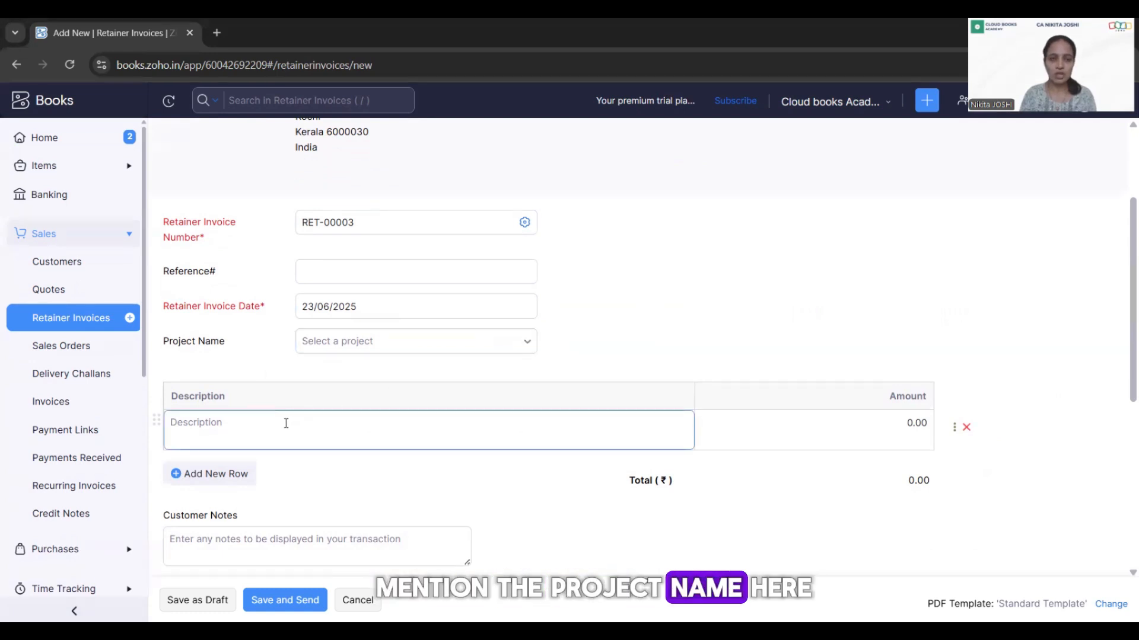
pyautogui.write('A')
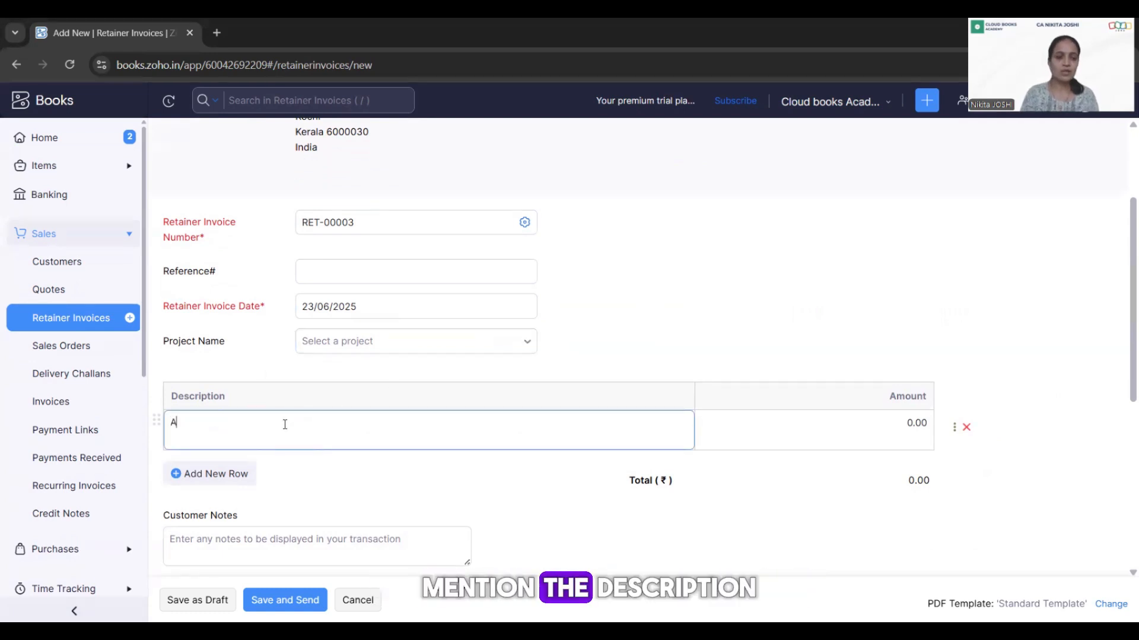
pyautogui.write('dvance paym')
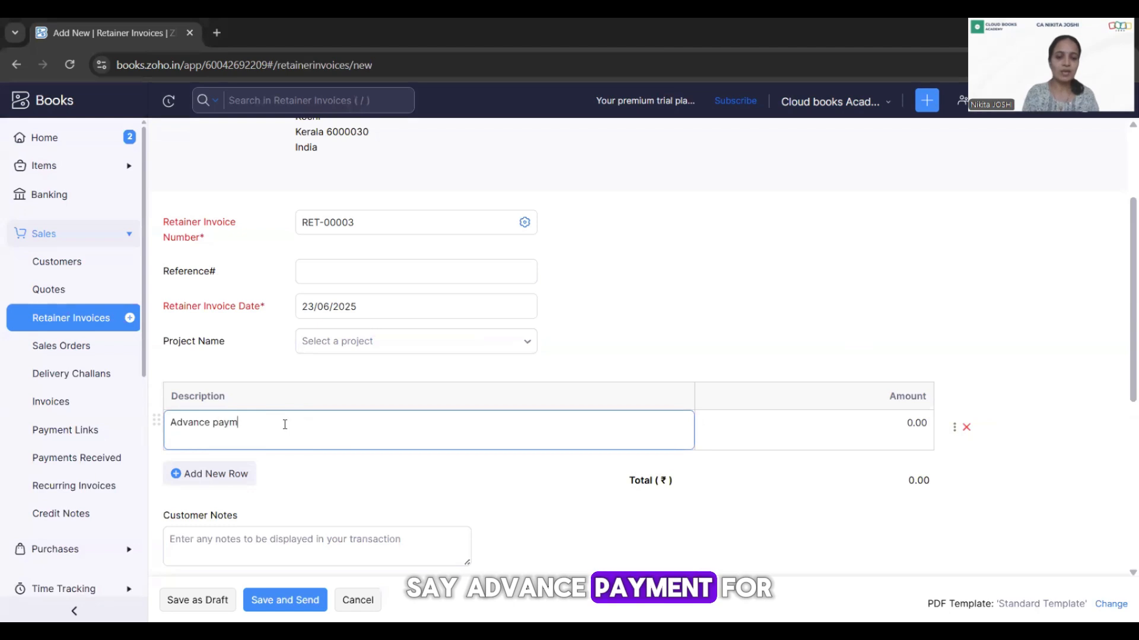
pyautogui.write('ent for')
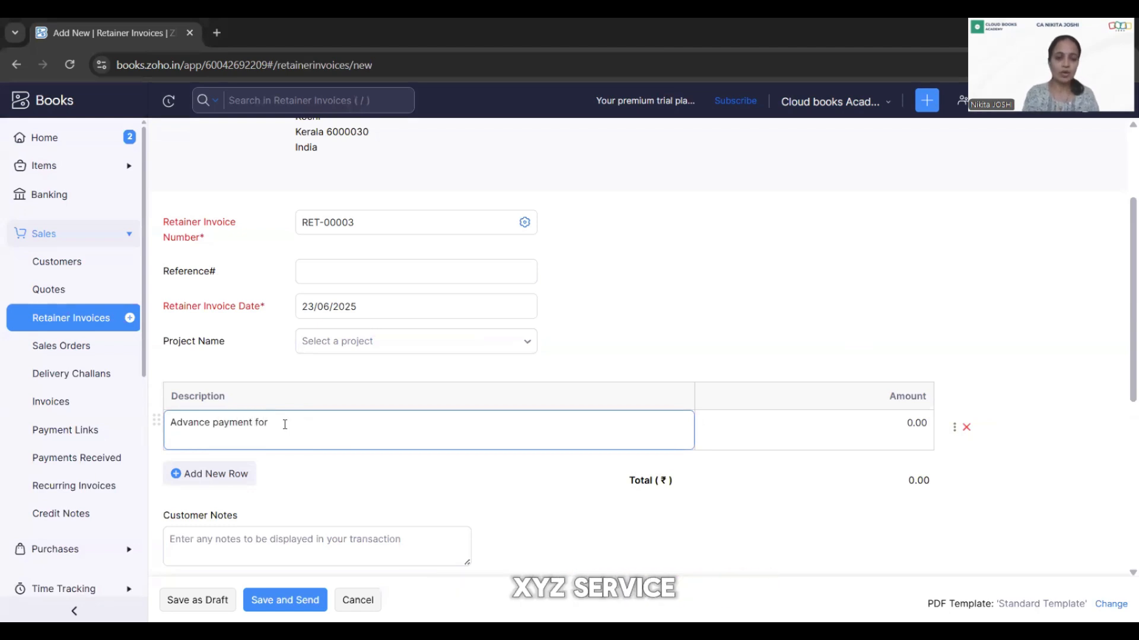
pyautogui.write(' XYZ Servi')
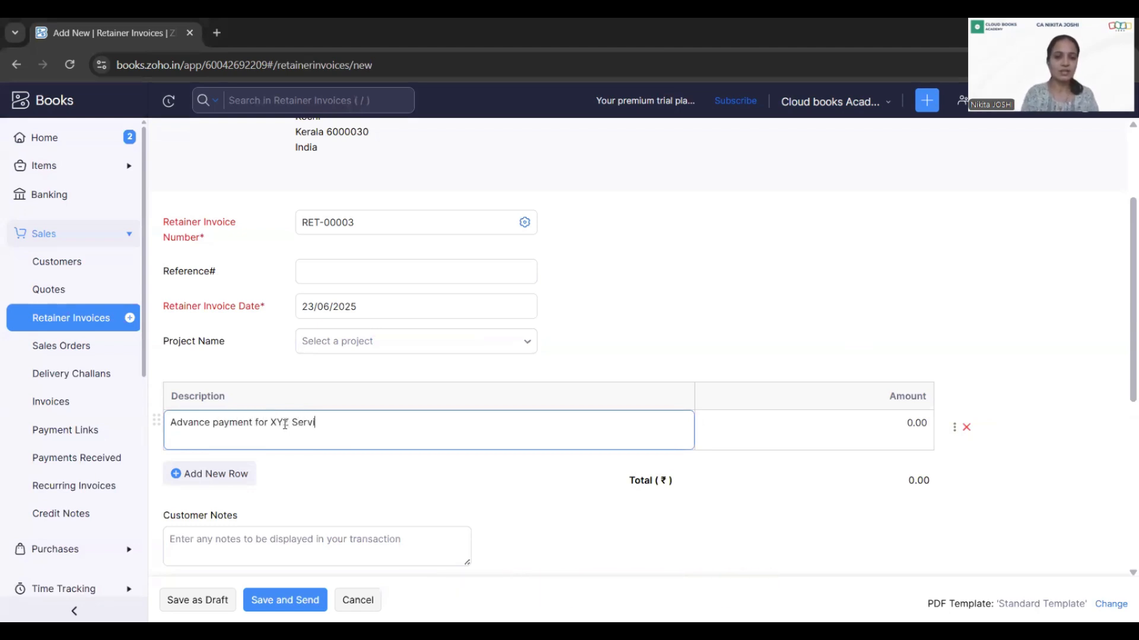
pyautogui.write('ce')
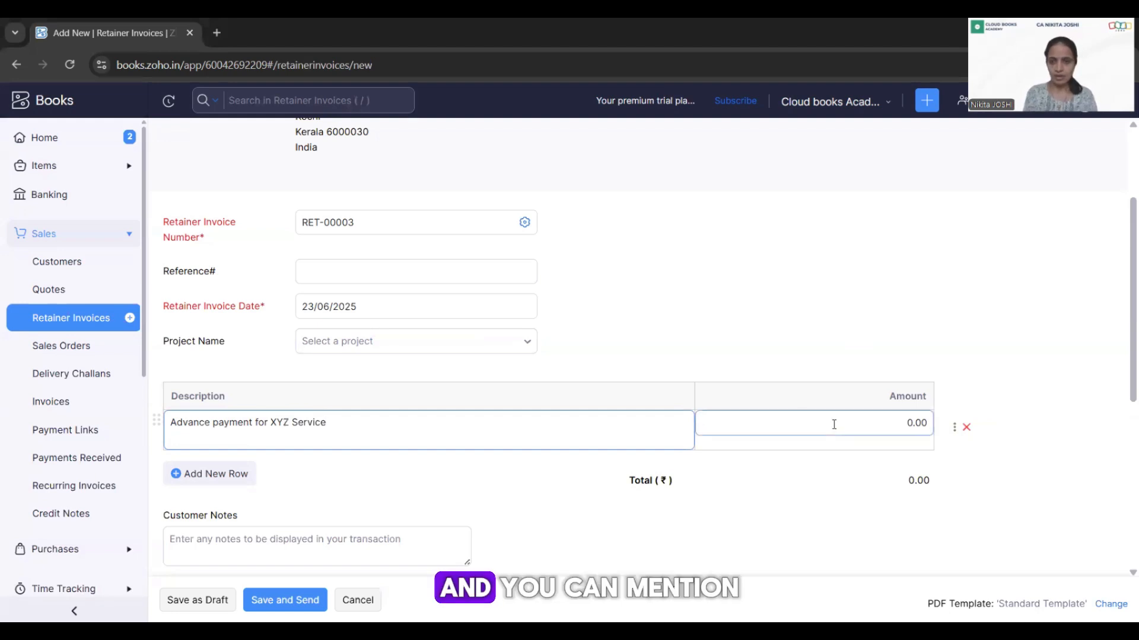
# - Set the line item's amount to 100000 and save the retainer invoice as a draft
pyautogui.click(915, 421)
pyautogui.write('10')
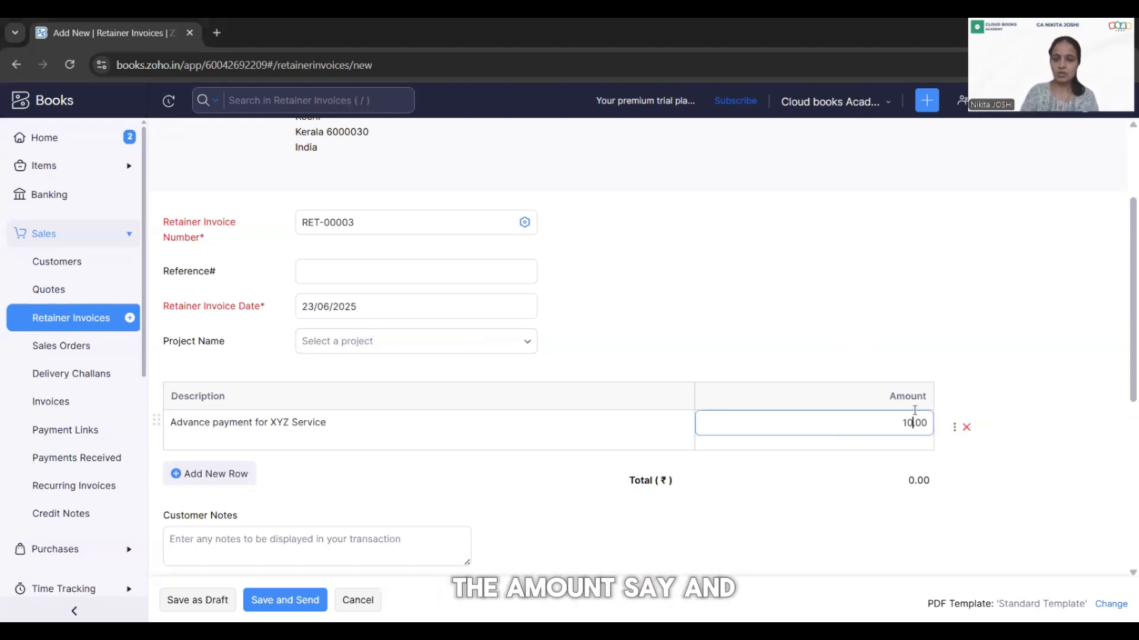
pyautogui.write('0000')
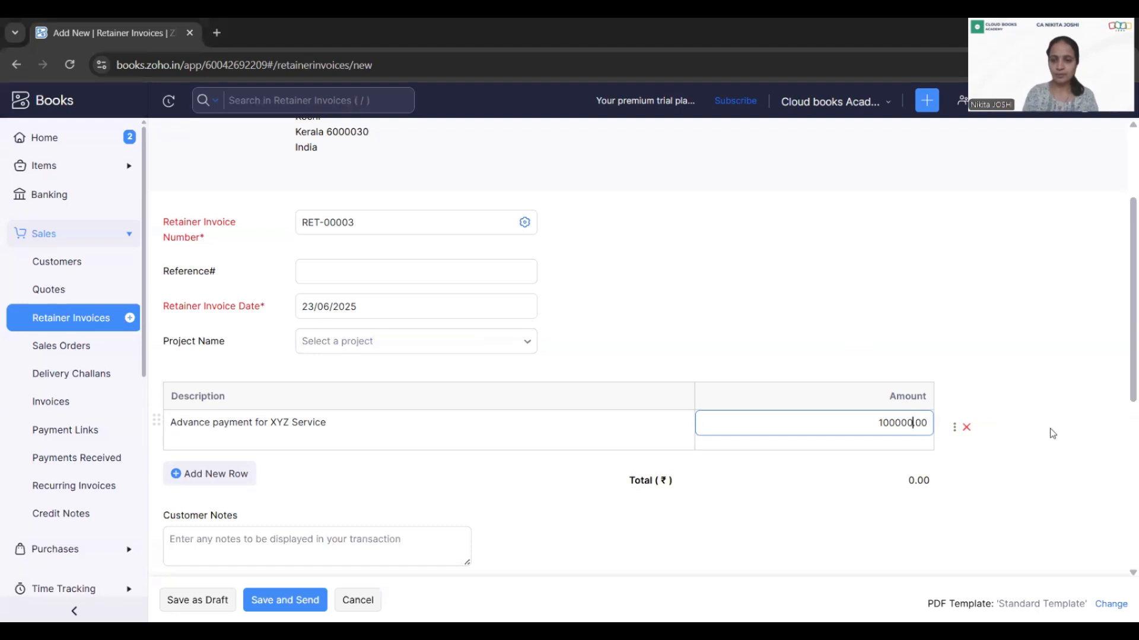
pyautogui.click(1053, 434)
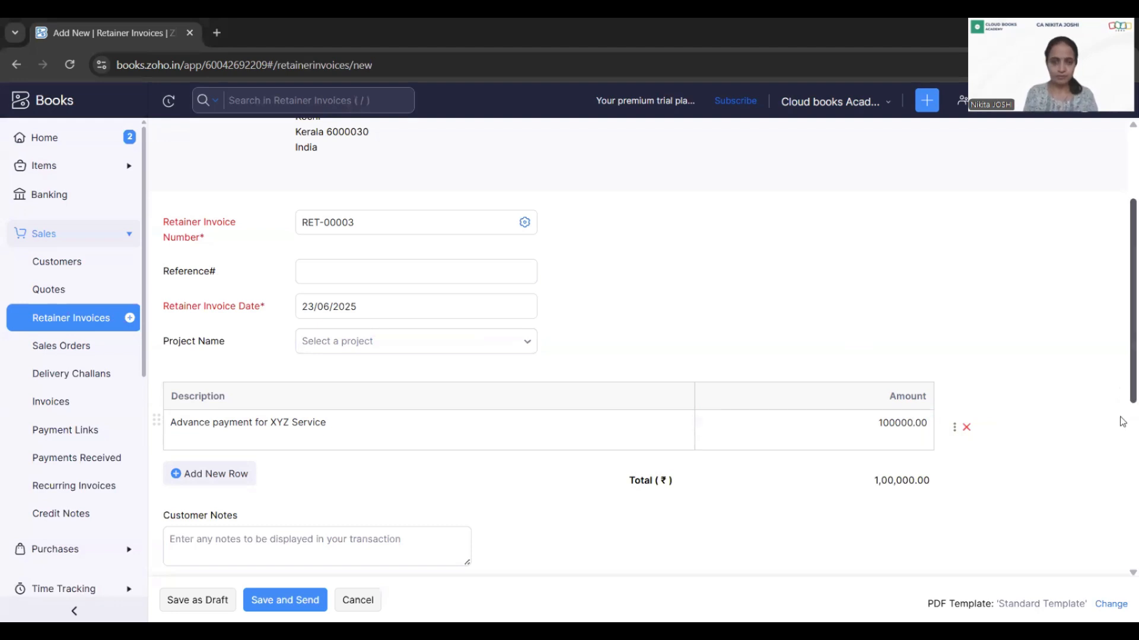
pyautogui.scroll(-6, 1123, 422)
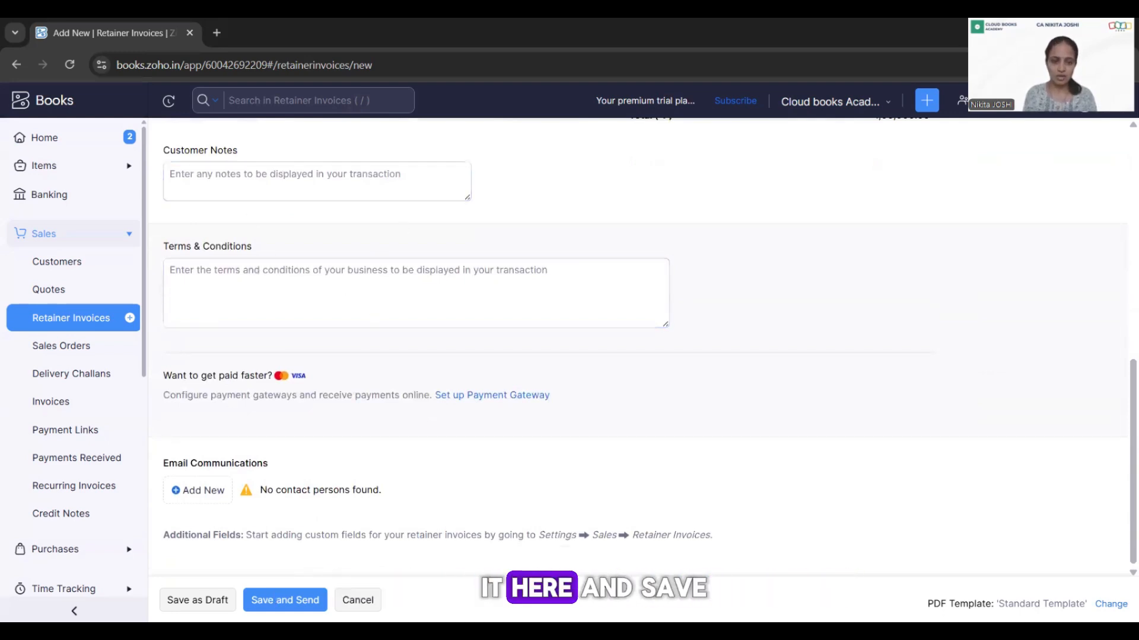
pyautogui.click(173, 600)
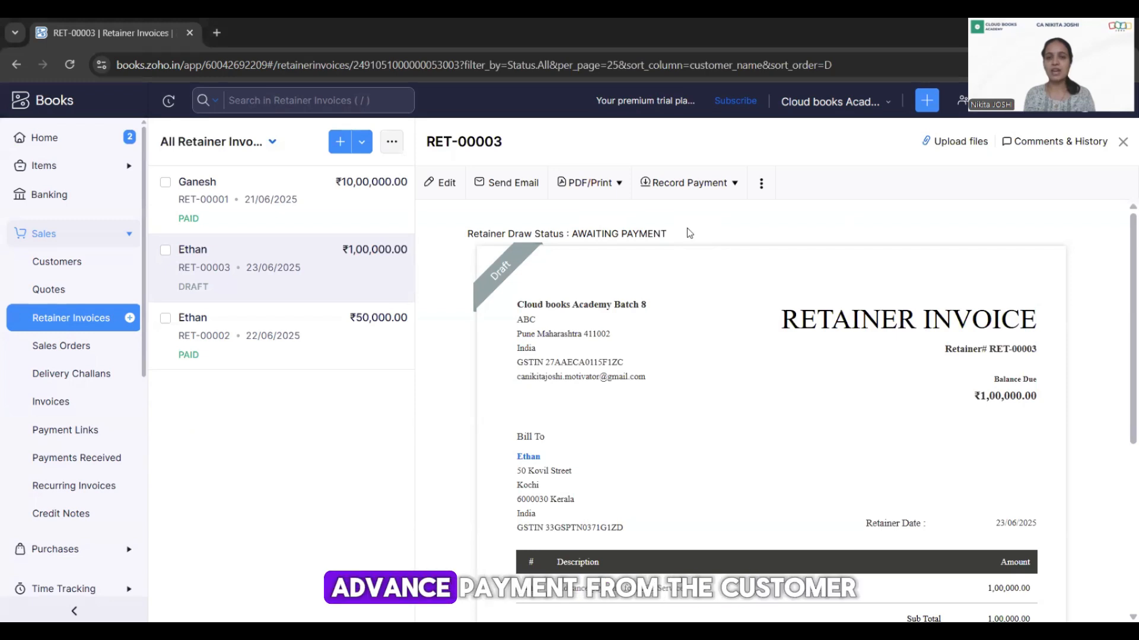
# - Start recording a payment for the draft retainer invoice, accepting the change of its status to Sent
pyautogui.click(722, 186)
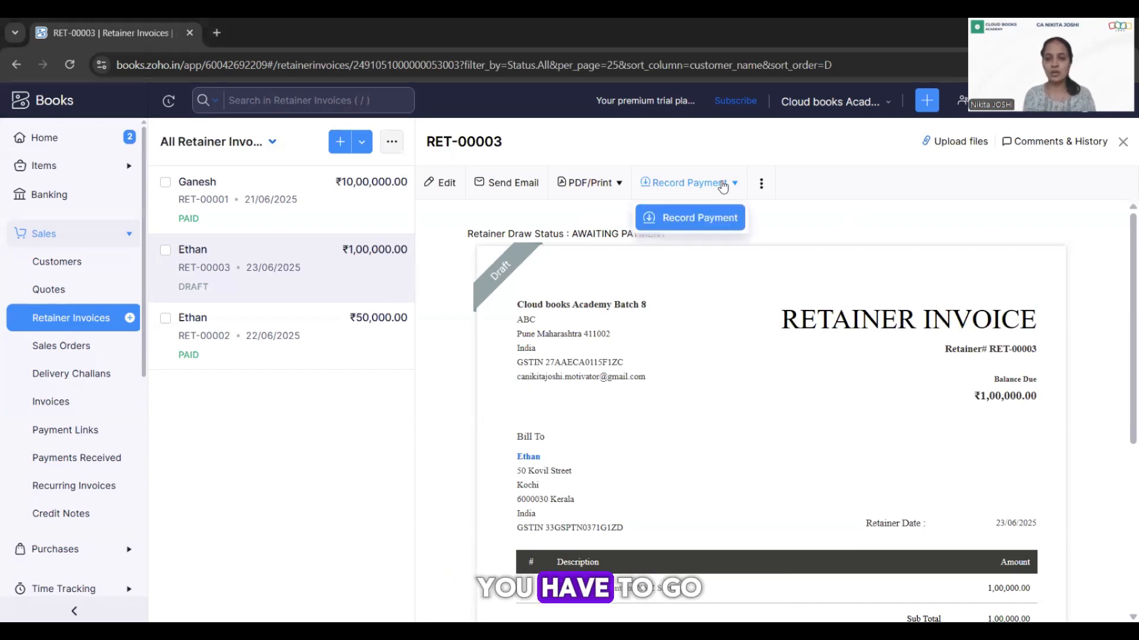
pyautogui.click(704, 231)
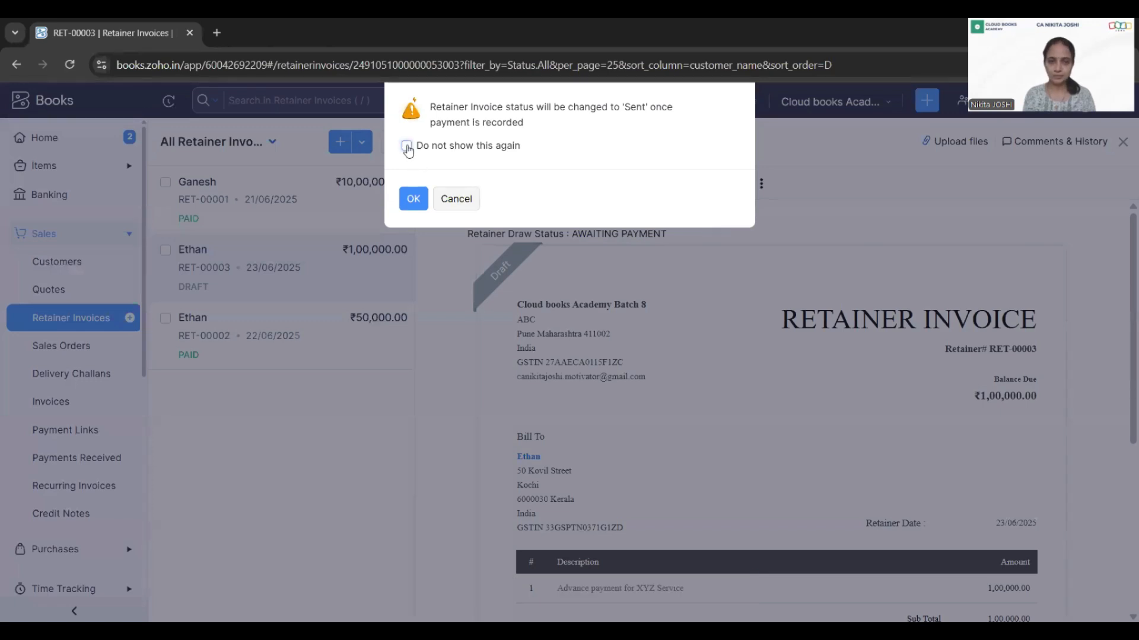
pyautogui.click(413, 200)
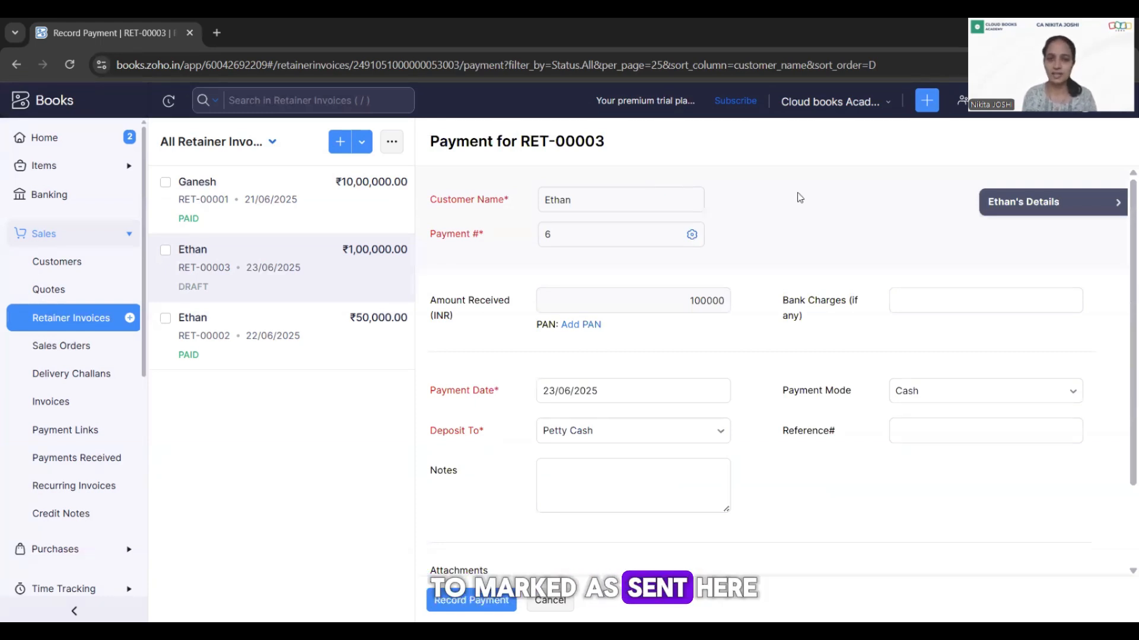
# - Set the payment date to 23/06/2025 in the retainer payment form
pyautogui.scroll(-2, 800, 197)
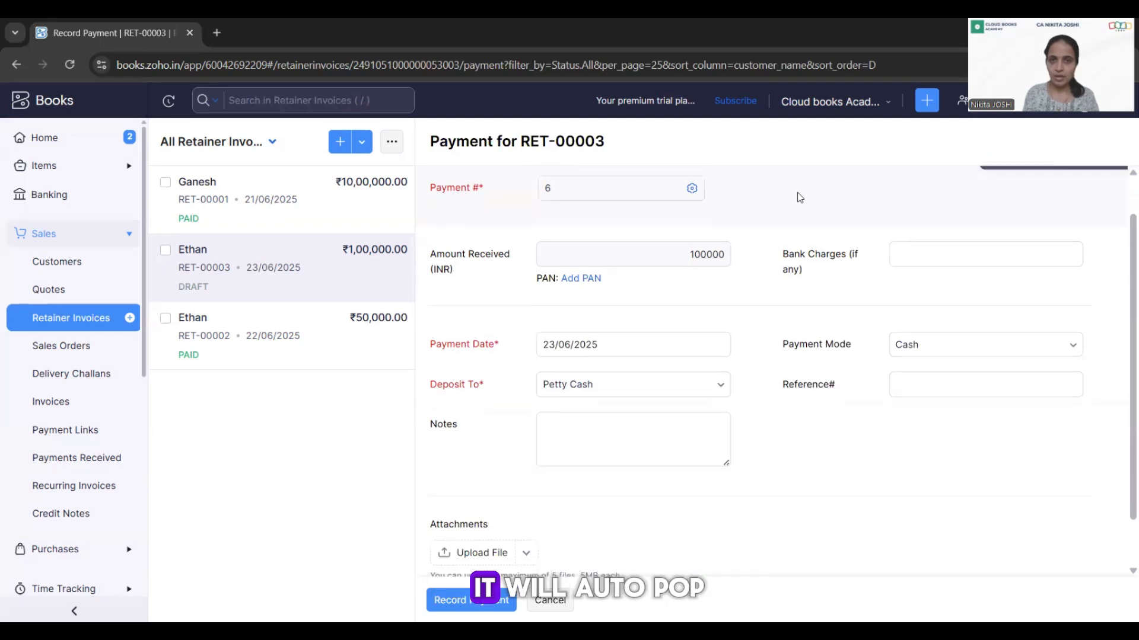
pyautogui.scroll(1, 800, 197)
pyautogui.scroll(1, 800, 197)
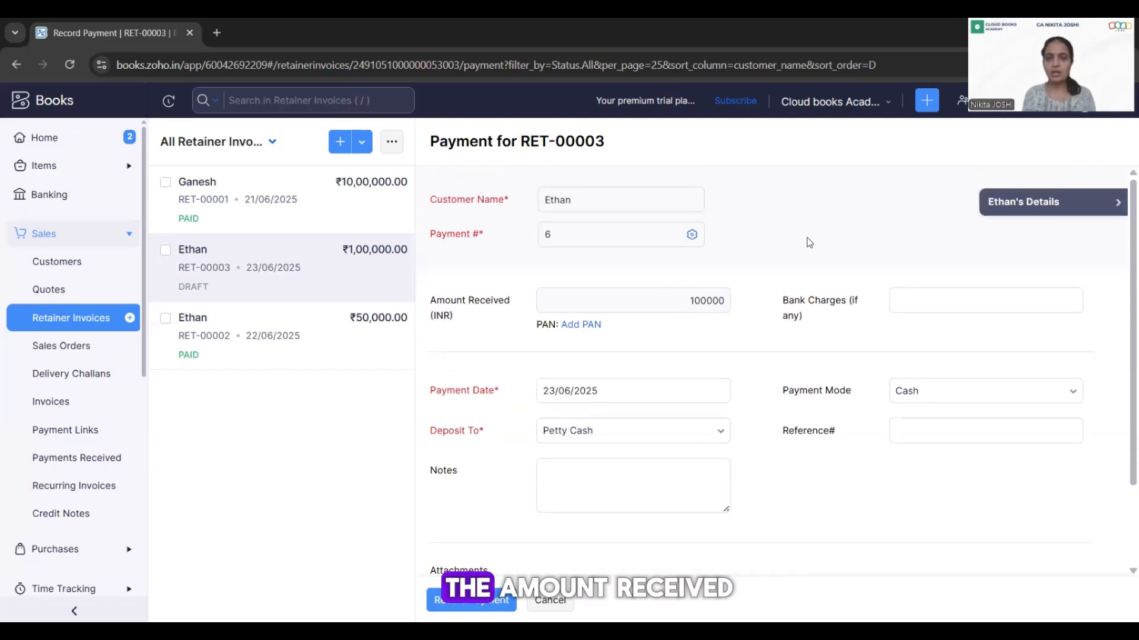
pyautogui.scroll(-3, 807, 237)
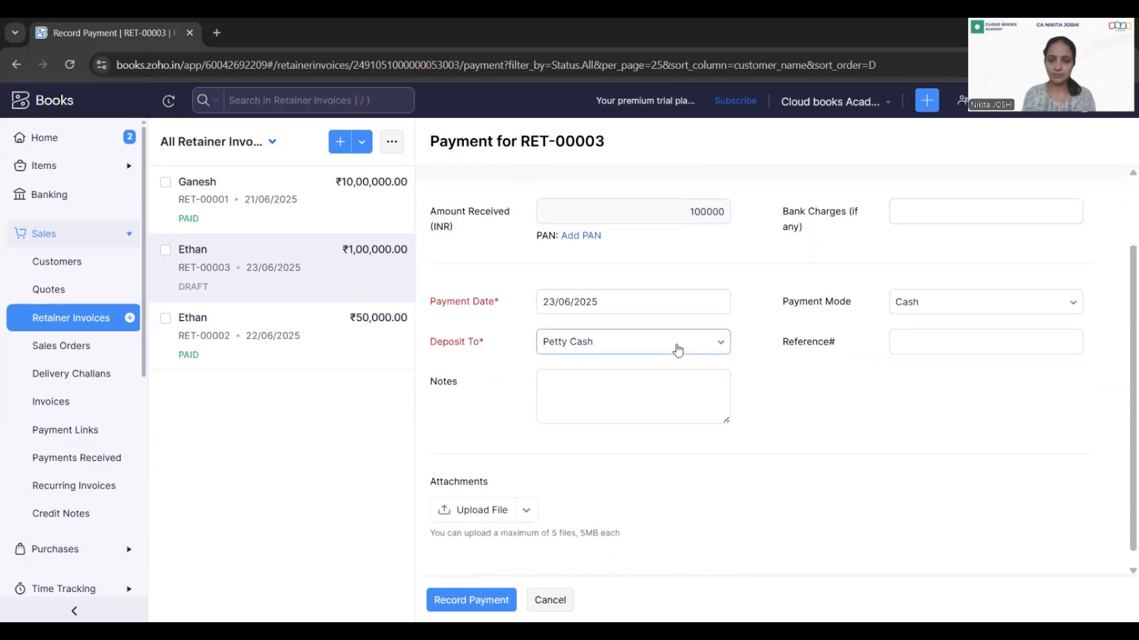
pyautogui.click(648, 301)
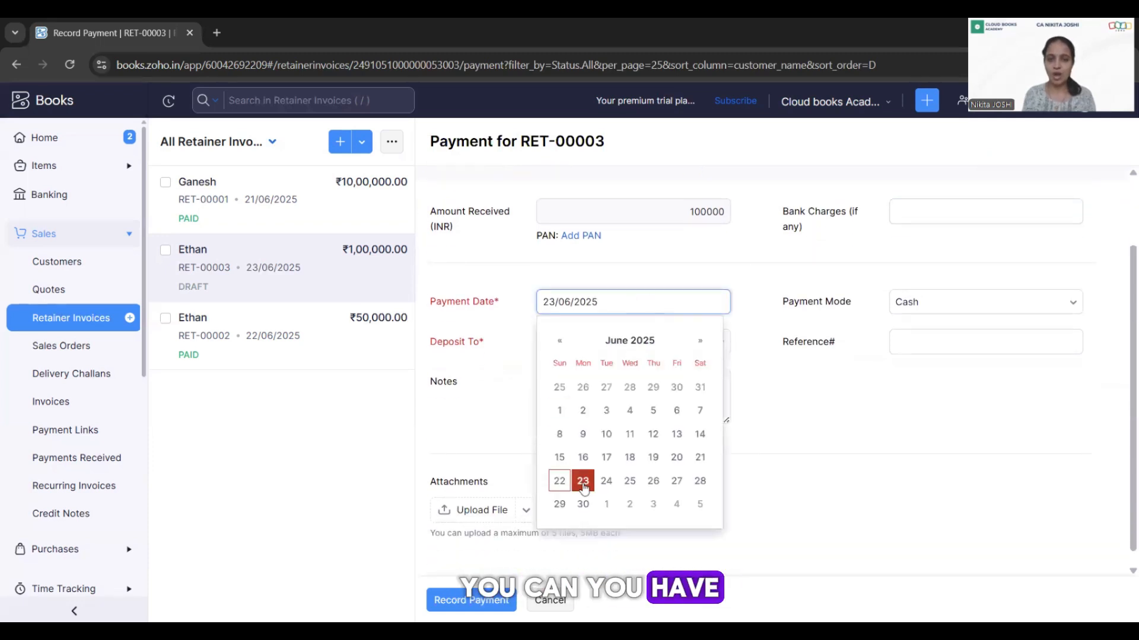
pyautogui.click(584, 486)
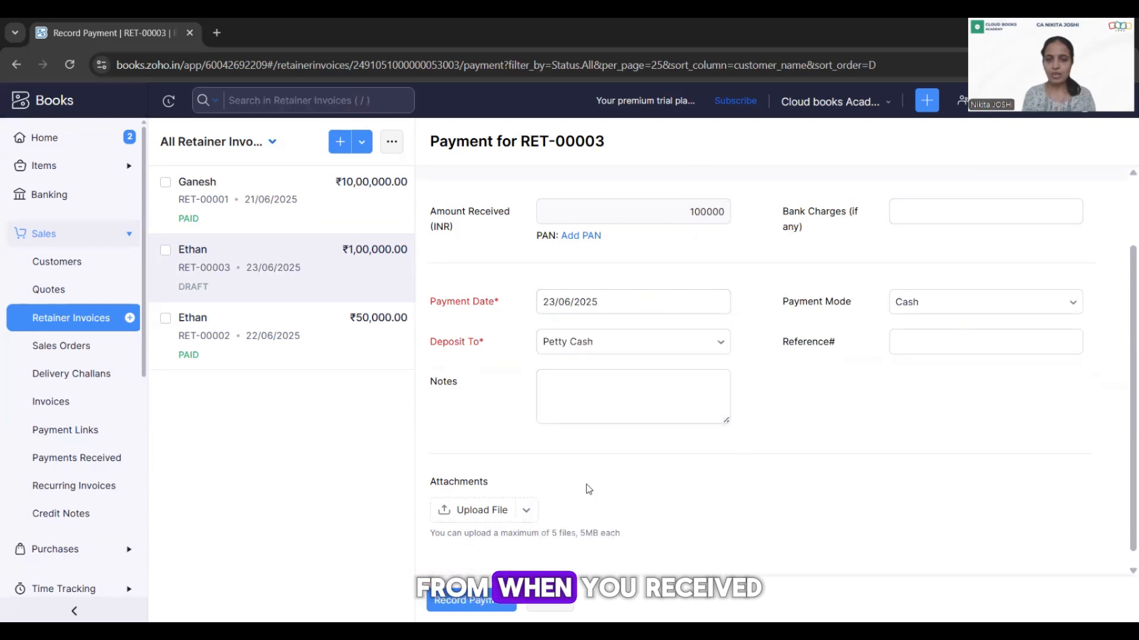
# - Set IDBI Bank as the deposit account and record the payment for the retainer invoice
pyautogui.click(695, 340)
pyautogui.press('Up')
pyautogui.press('Return')
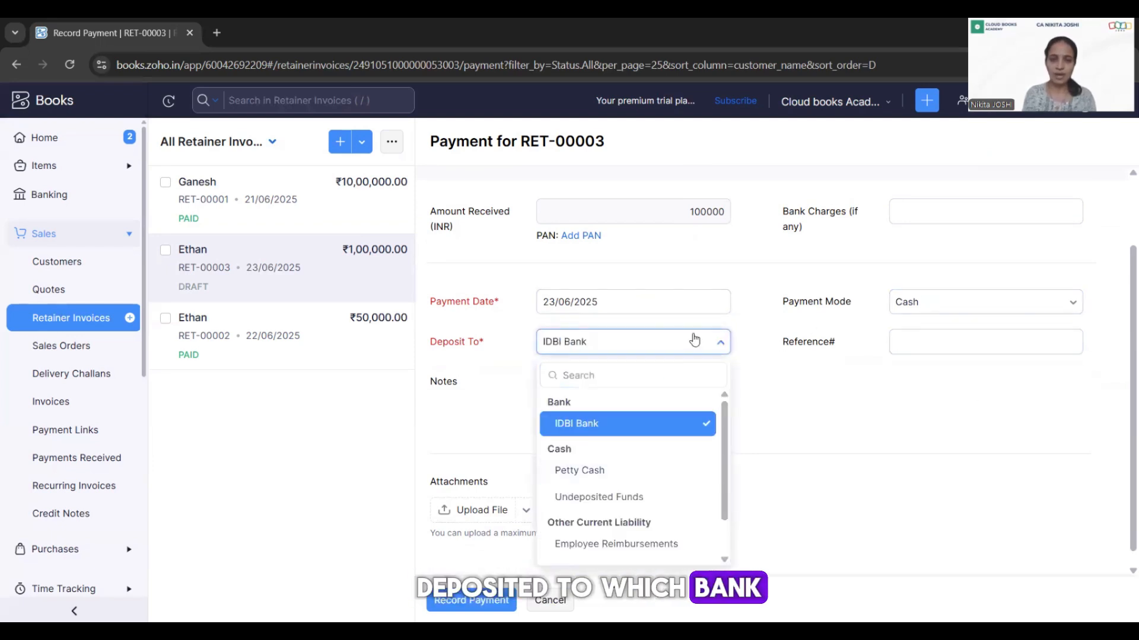
pyautogui.click(819, 417)
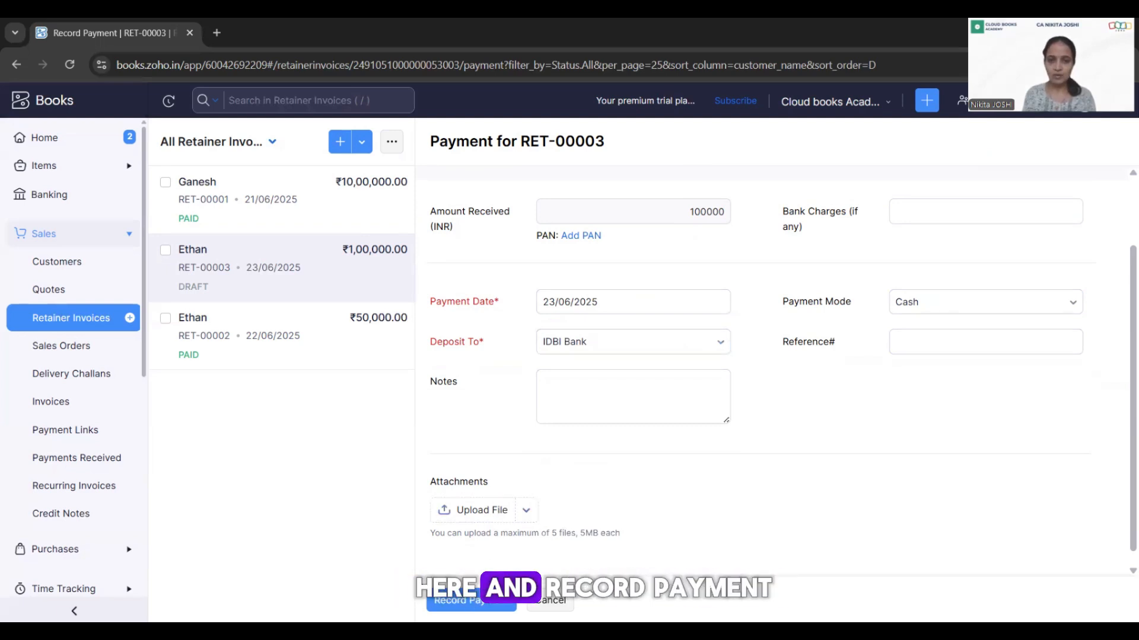
pyautogui.click(471, 600)
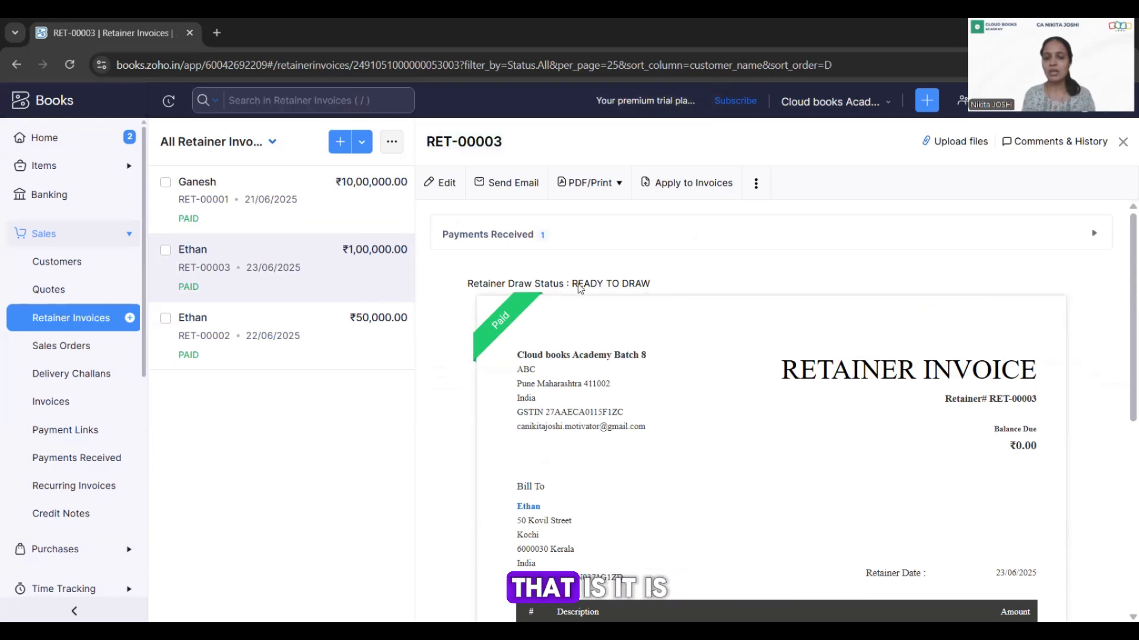
# - Try to apply the paid retainer to an invoice of the customer
pyautogui.click(704, 185)
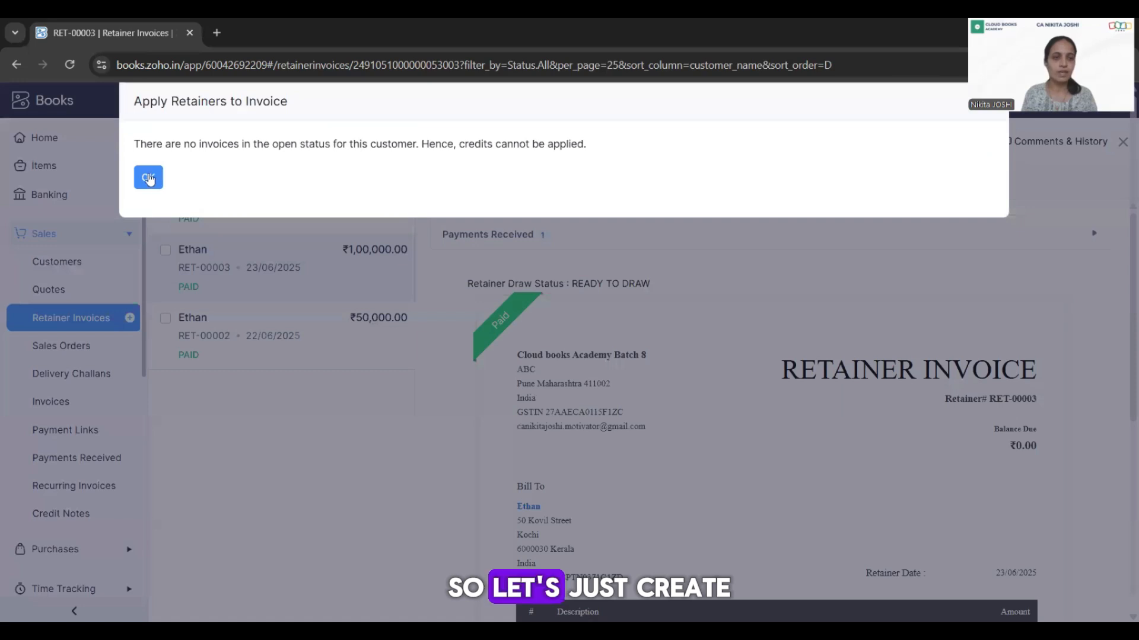
pyautogui.click(148, 178)
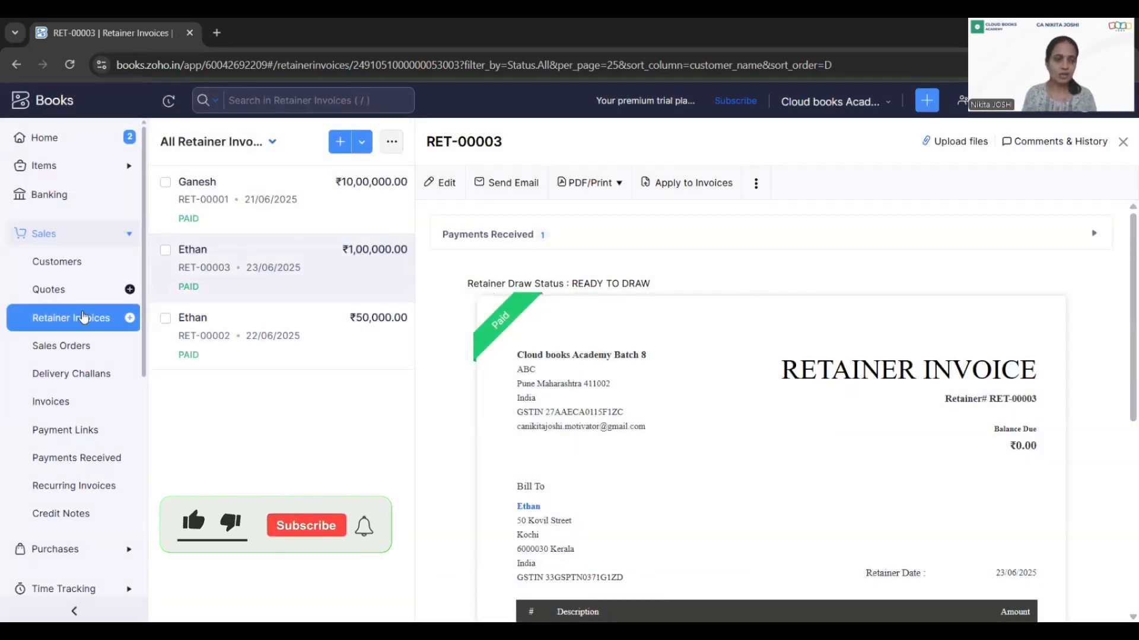
# - Create a new invoice for the same customer as the 23/06/2025 retainer
pyautogui.click(74, 400)
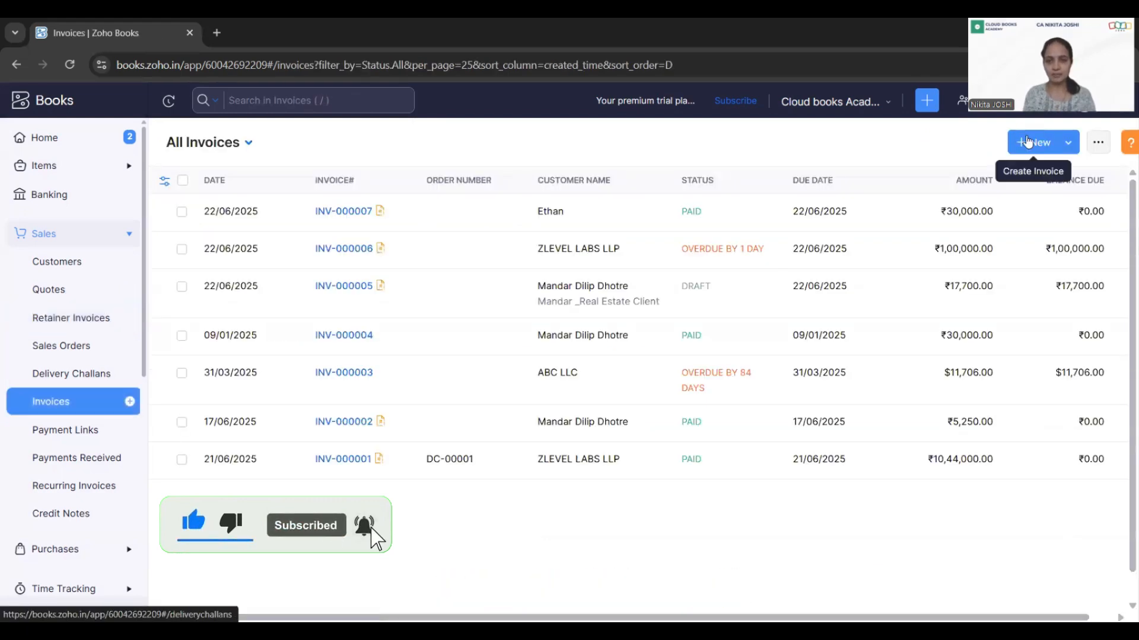
pyautogui.click(1027, 141)
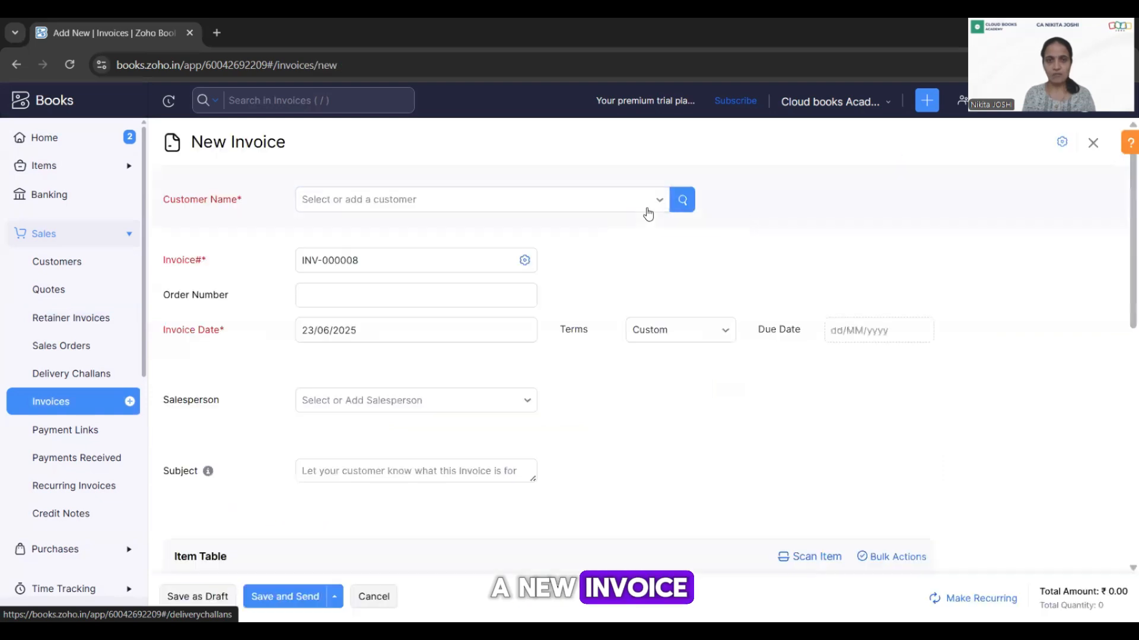
pyautogui.click(621, 202)
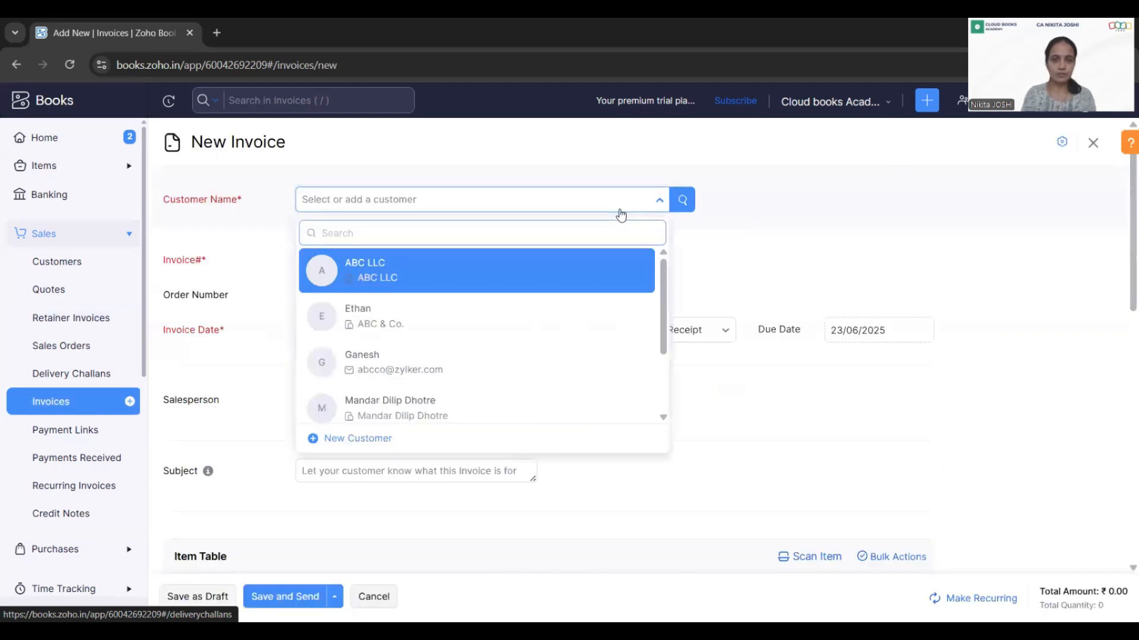
pyautogui.press('Down')
pyautogui.press('Return')
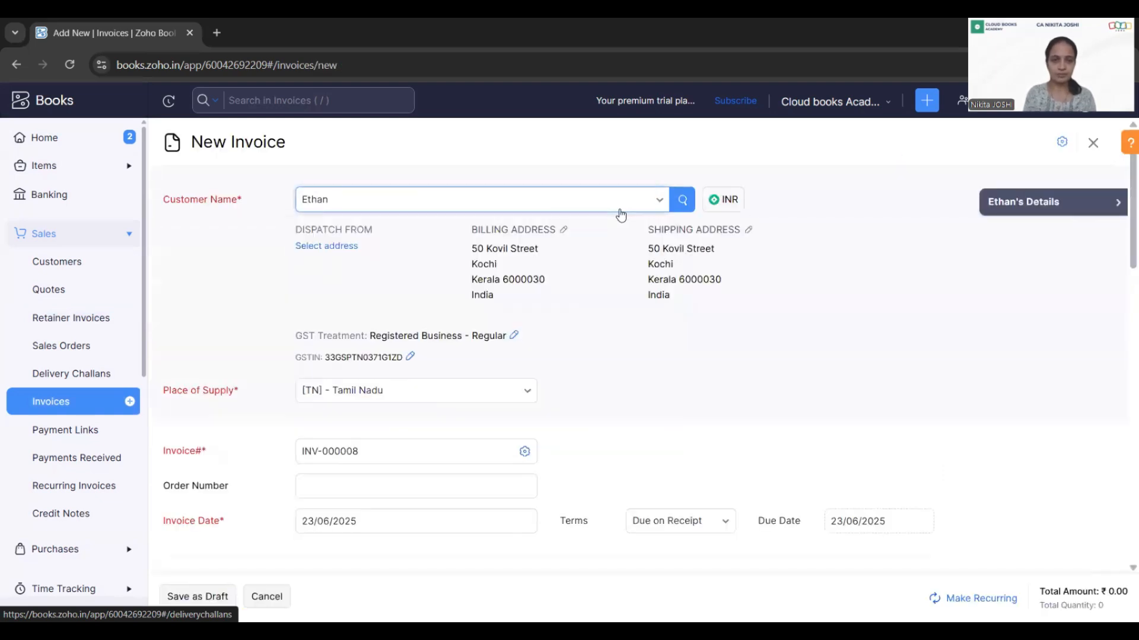
# - Set the invoice date to 25/06/2025, keeping the payment terms at Due on Receipt
pyautogui.scroll(-4, 871, 270)
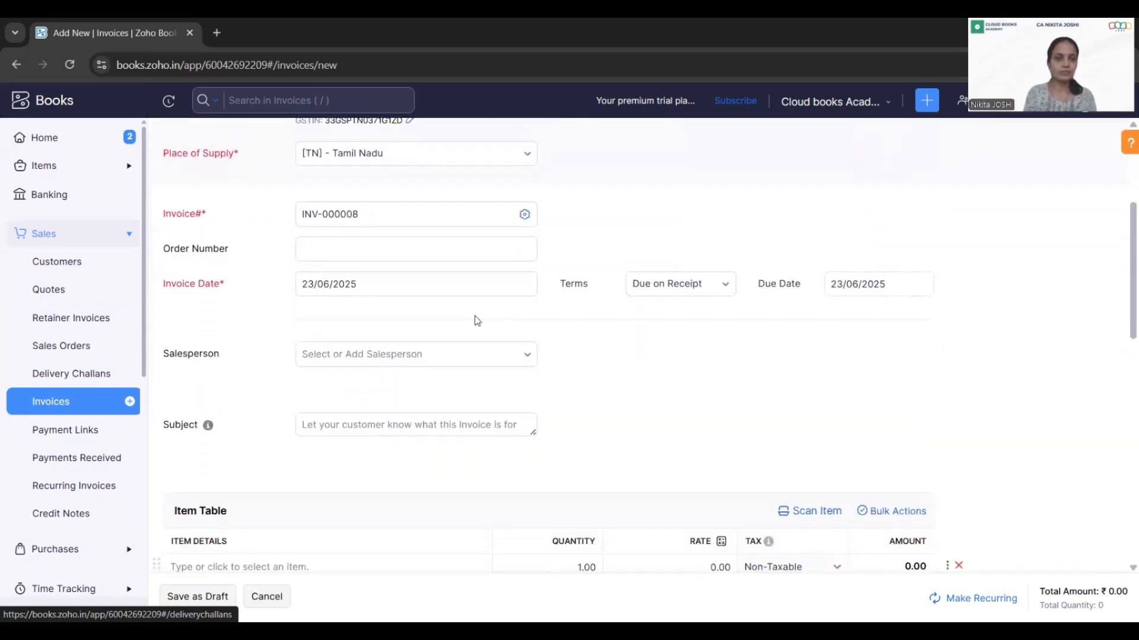
pyautogui.click(310, 286)
pyautogui.press('BackSpace')
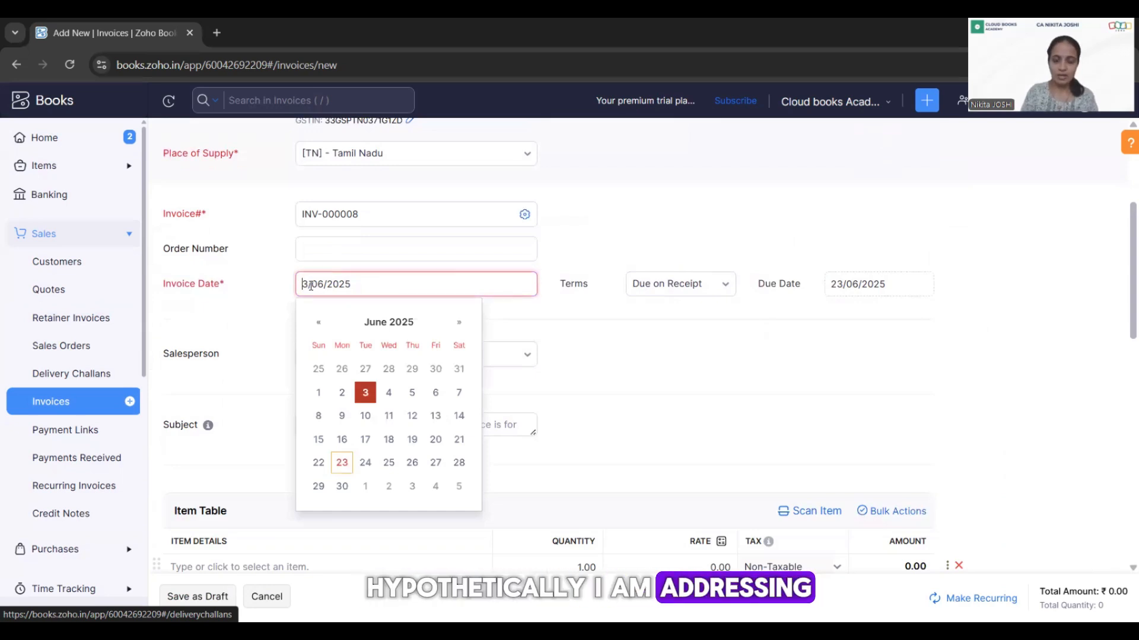
pyautogui.write('0')
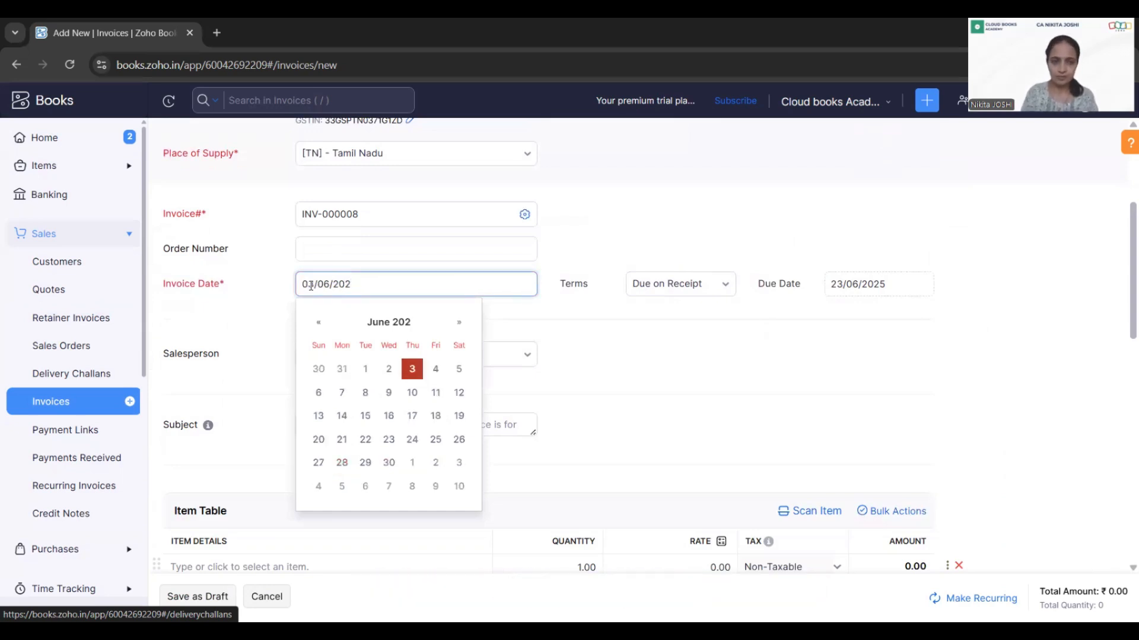
pyautogui.press('BackSpace')
pyautogui.press('BackSpace')
pyautogui.press('BackSpace')
pyautogui.press('BackSpace')
pyautogui.press('BackSpace')
pyautogui.press('BackSpace')
pyautogui.press('BackSpace')
pyautogui.press('BackSpace')
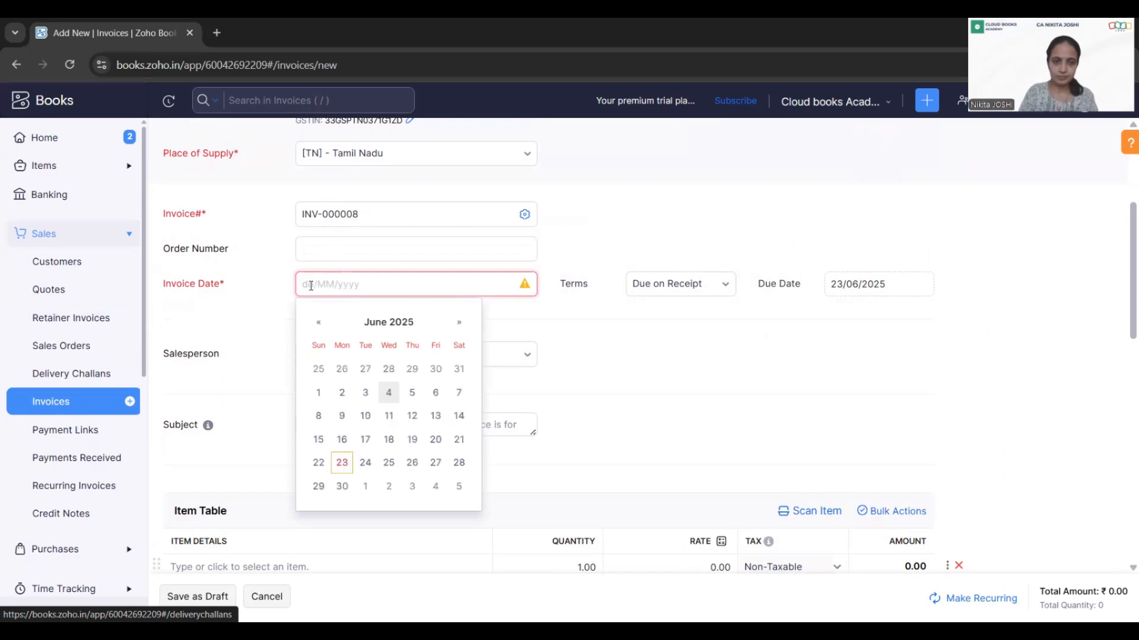
pyautogui.click(387, 473)
pyautogui.click(665, 300)
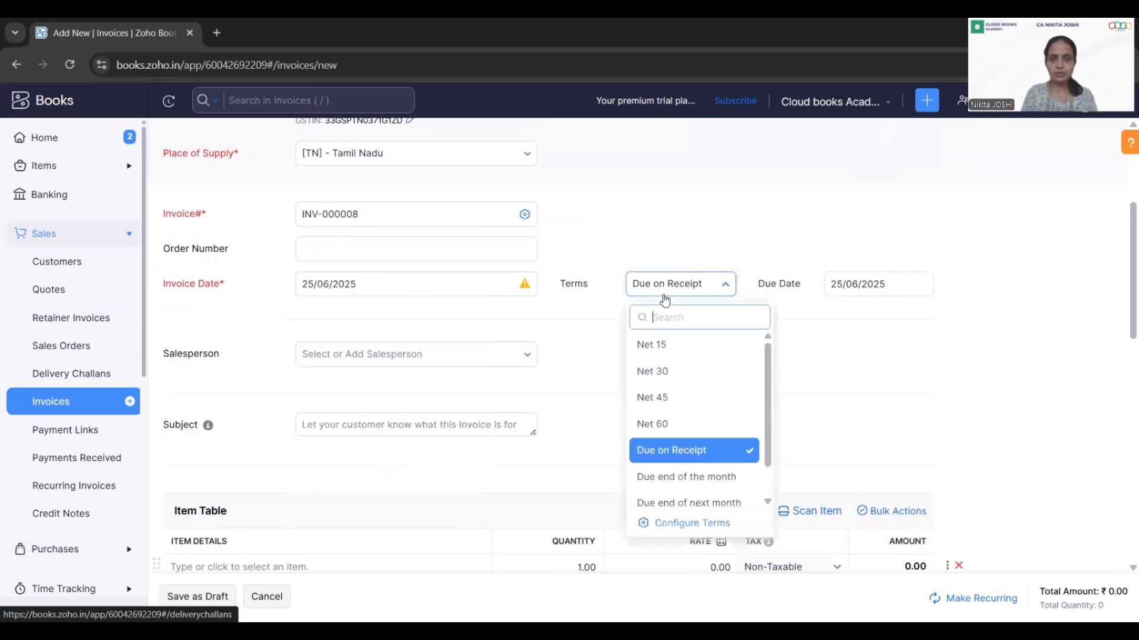
pyautogui.click(901, 355)
pyautogui.scroll(-4, 902, 355)
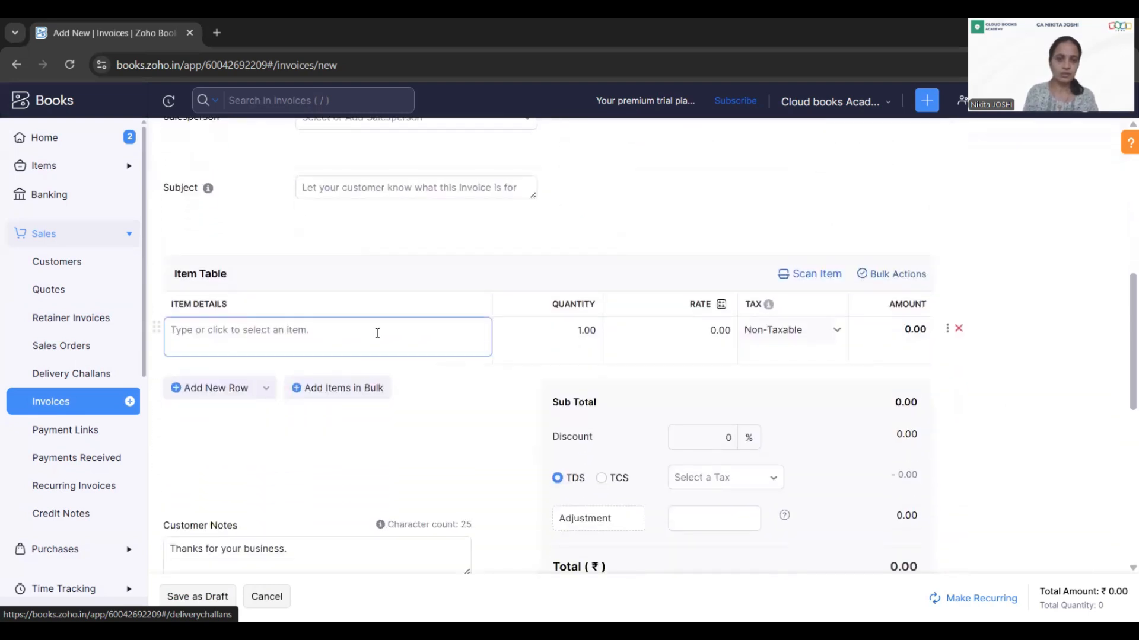
pyautogui.click(377, 334)
pyautogui.press('Down')
pyautogui.press('Down')
pyautogui.press('Down')
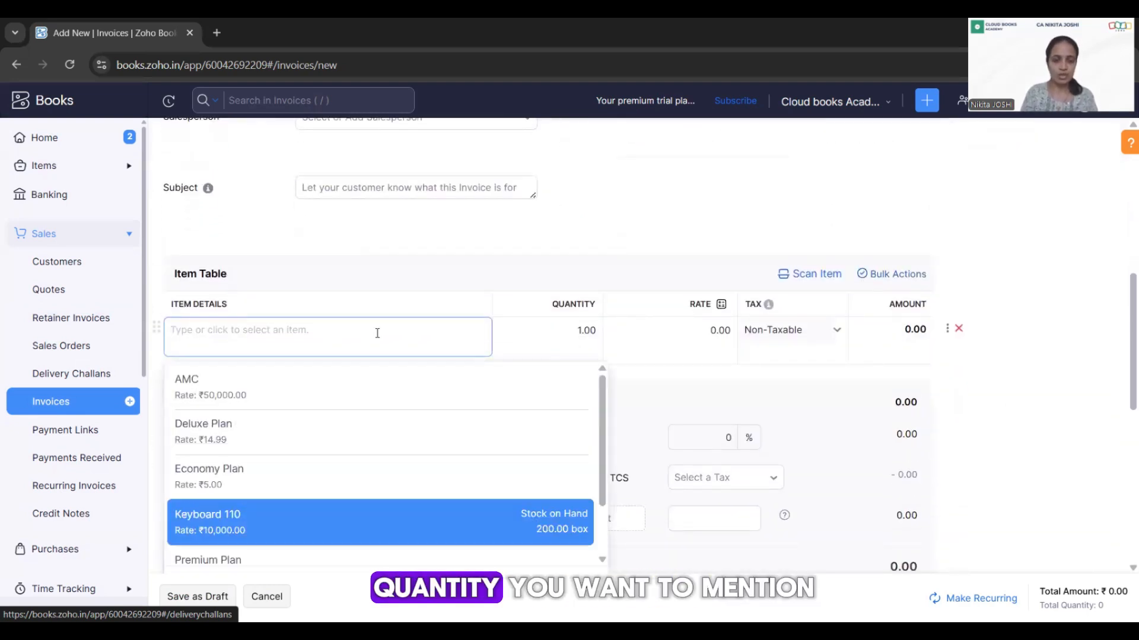
pyautogui.press('Return')
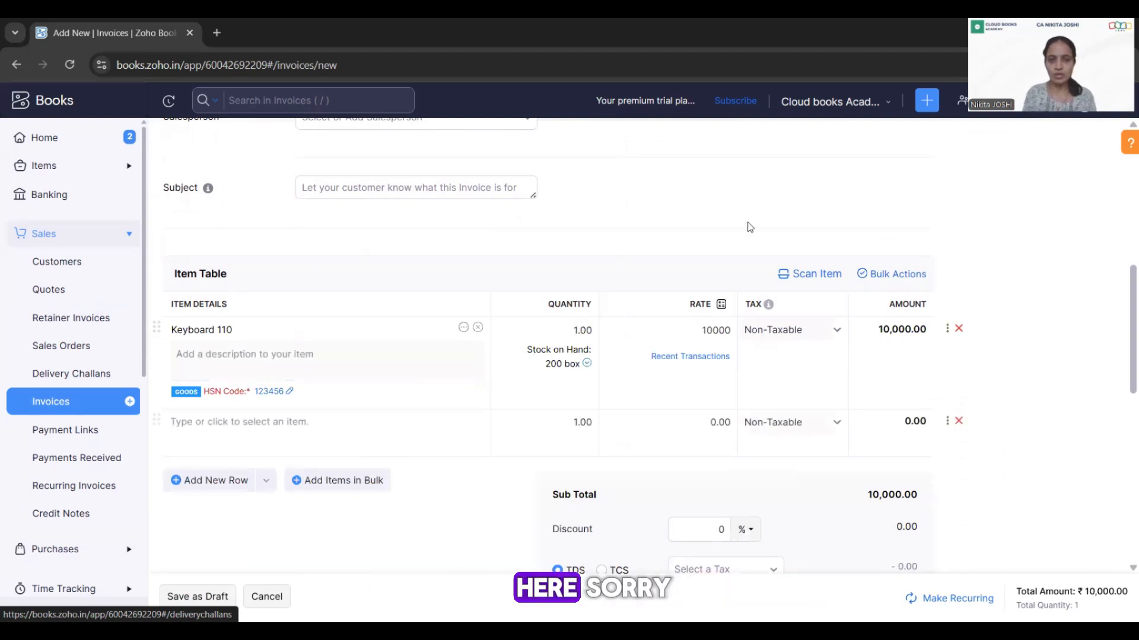
pyautogui.click(477, 327)
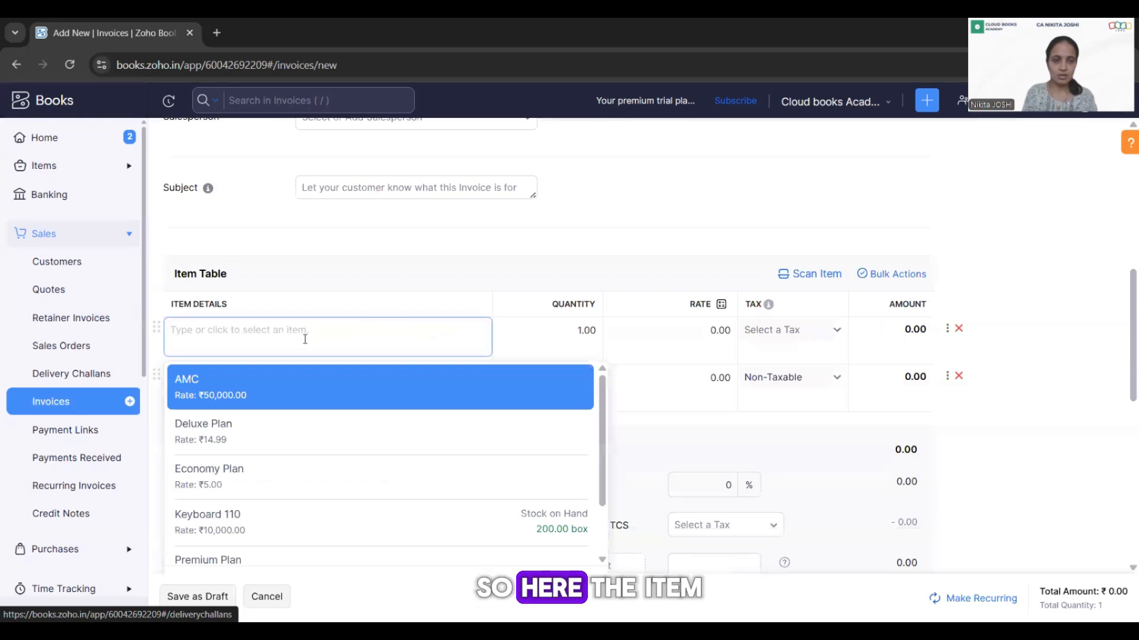
# - Add the AMC item as the first invoice line and set its rate to 100000
pyautogui.click(263, 387)
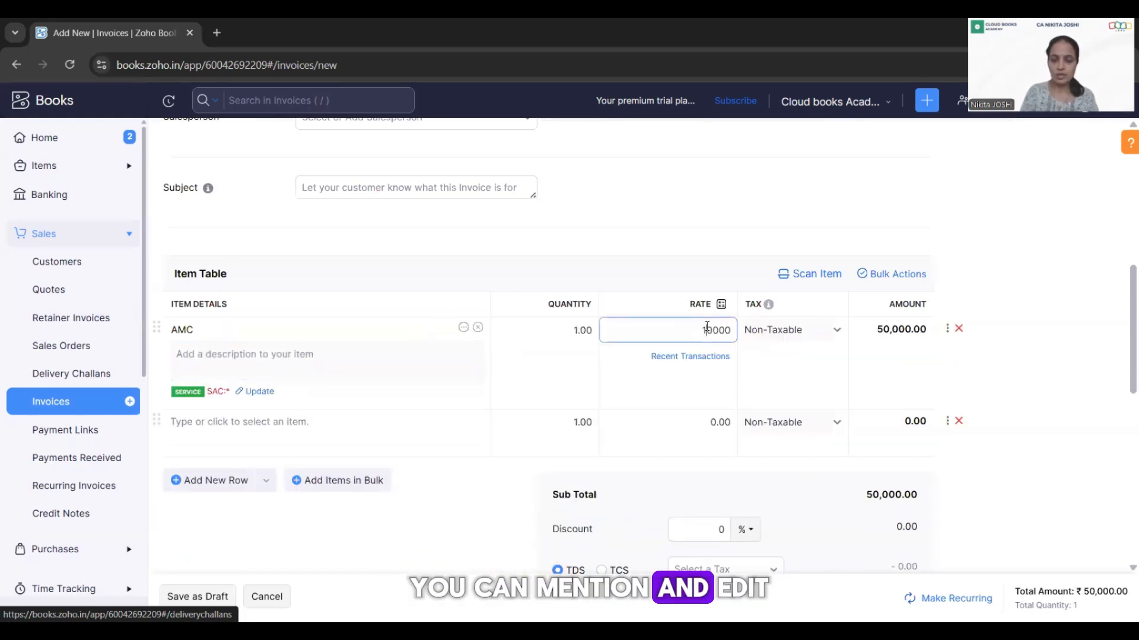
pyautogui.write('0')
pyautogui.click(796, 227)
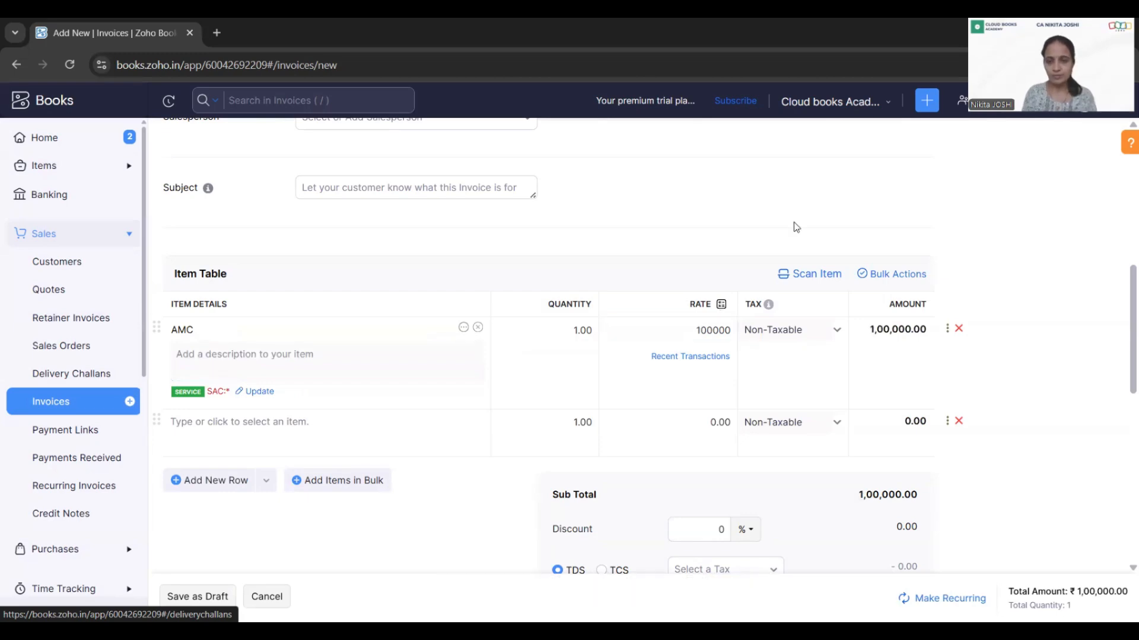
# - Save the new invoice as a draft, keeping it as an invoice instead of a Bill of Supply
pyautogui.scroll(-10, 1122, 372)
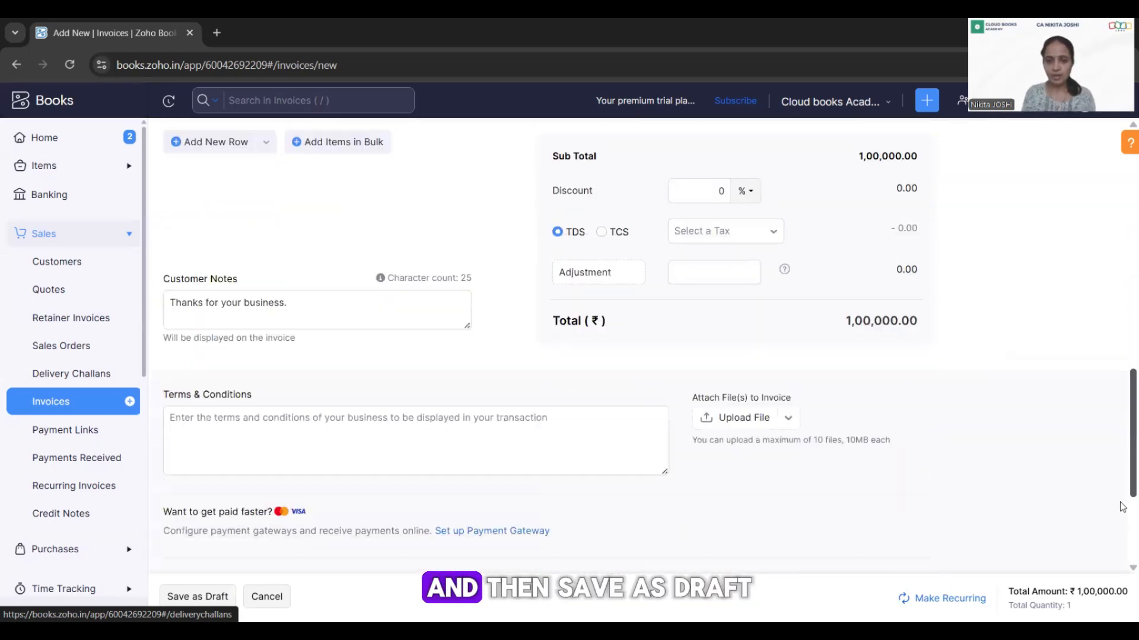
pyautogui.click(191, 596)
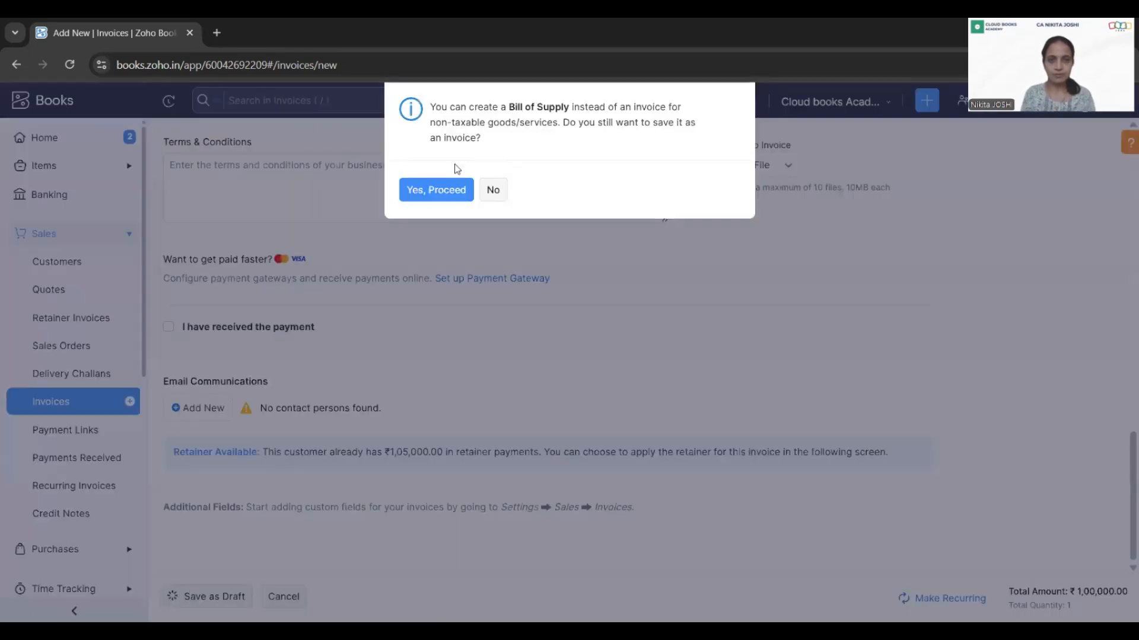
pyautogui.click(436, 190)
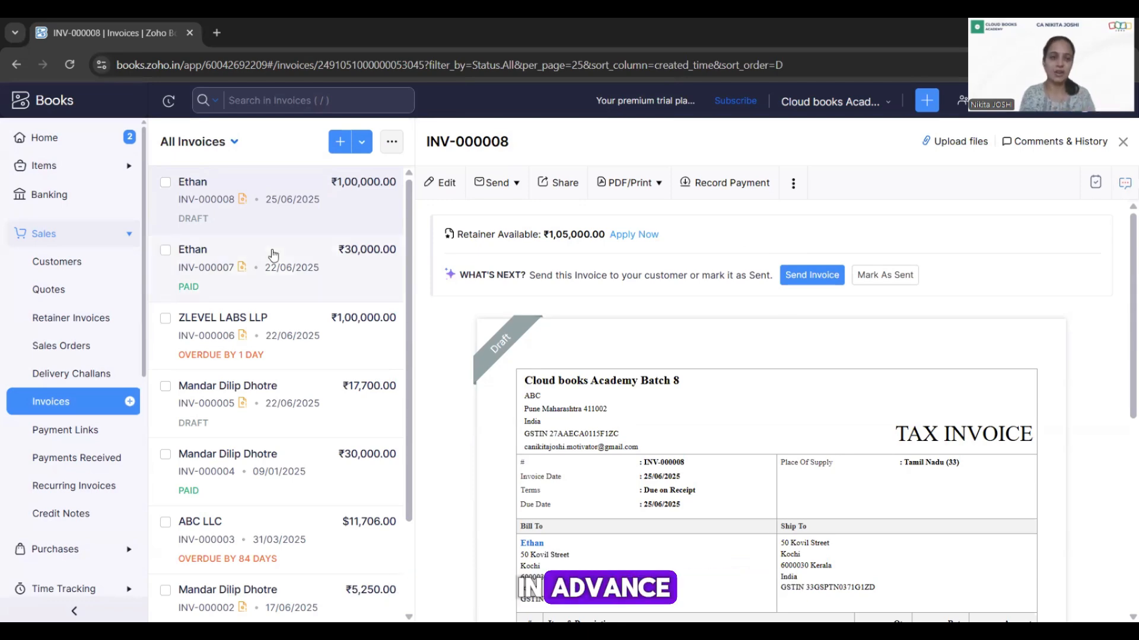
# - Try to apply the customer's 23/06/2025 retainer to the draft invoice, also viewing the retainer's received payment
pyautogui.click(72, 319)
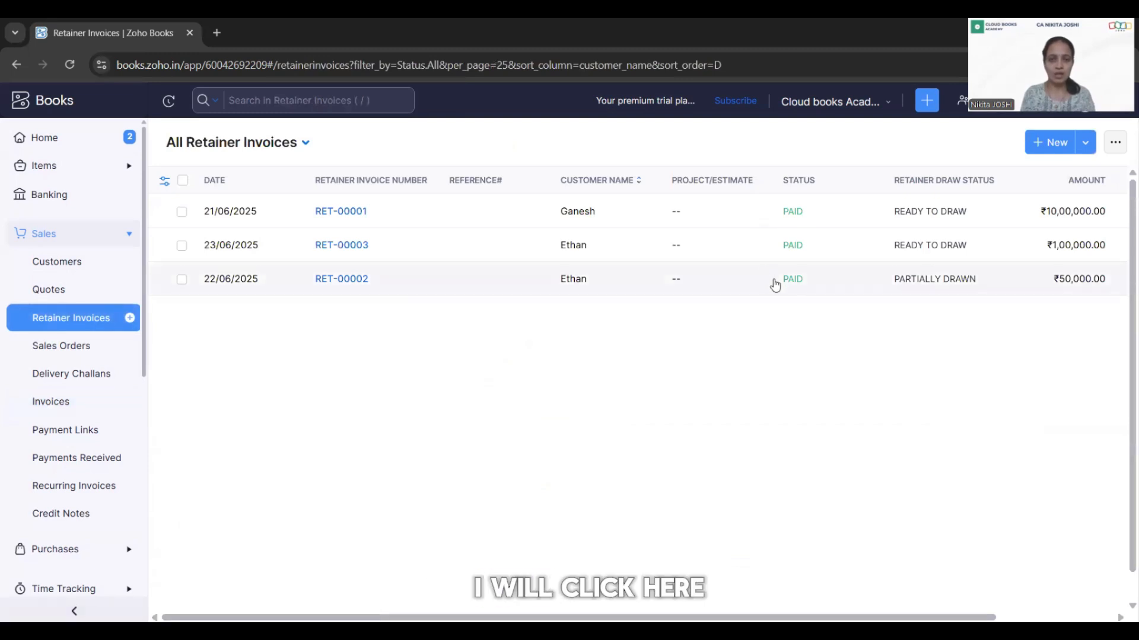
pyautogui.click(778, 251)
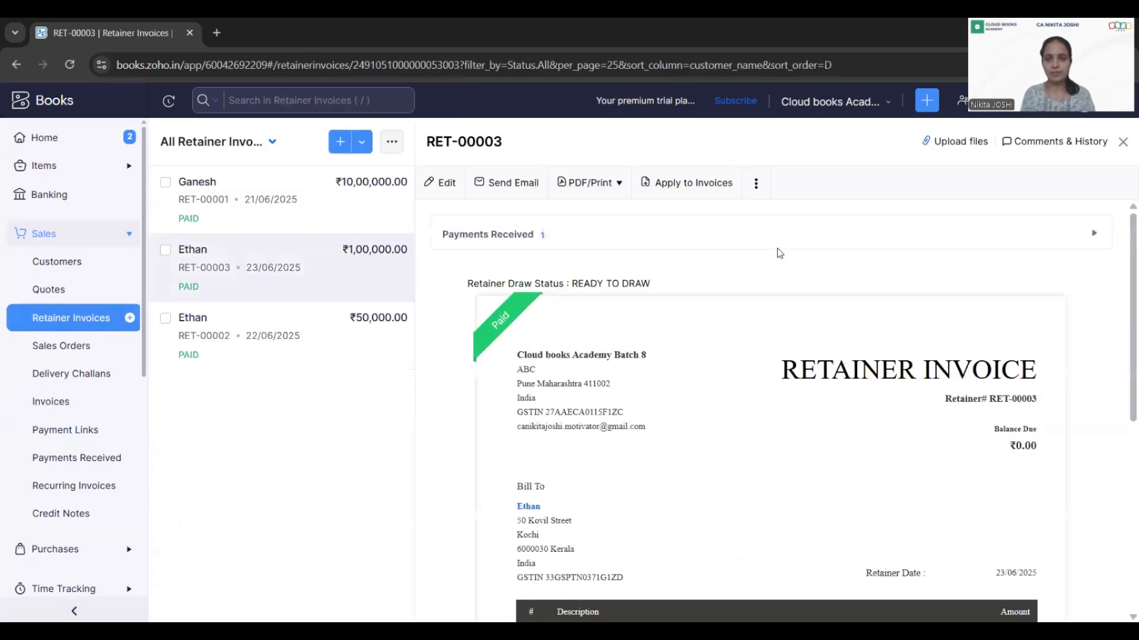
pyautogui.click(705, 182)
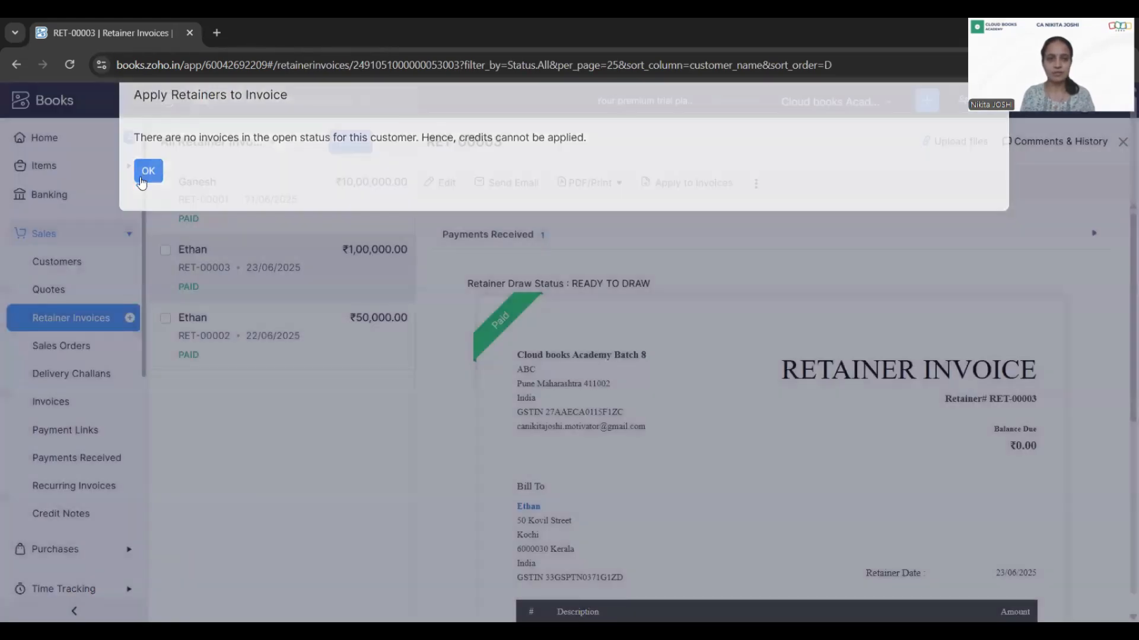
pyautogui.click(147, 172)
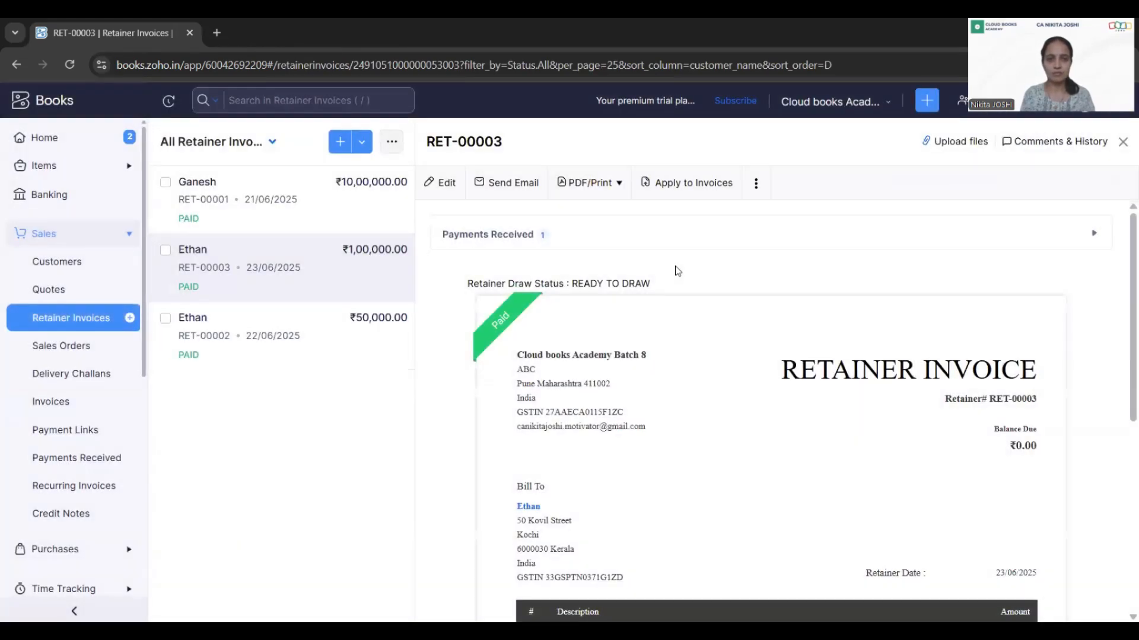
pyautogui.click(831, 229)
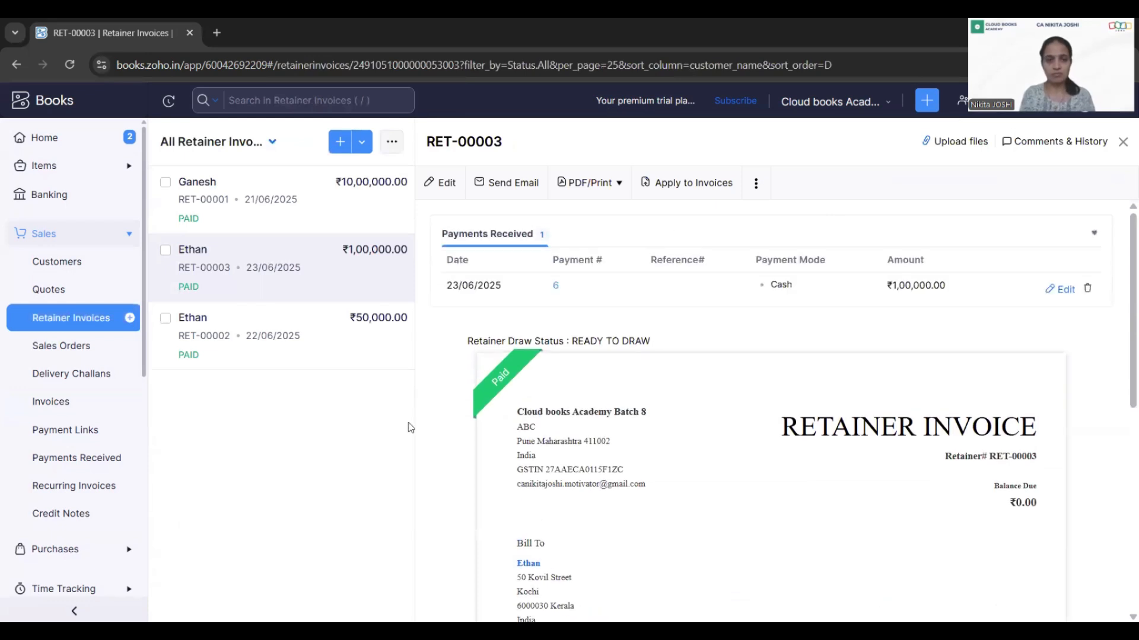
pyautogui.click(680, 185)
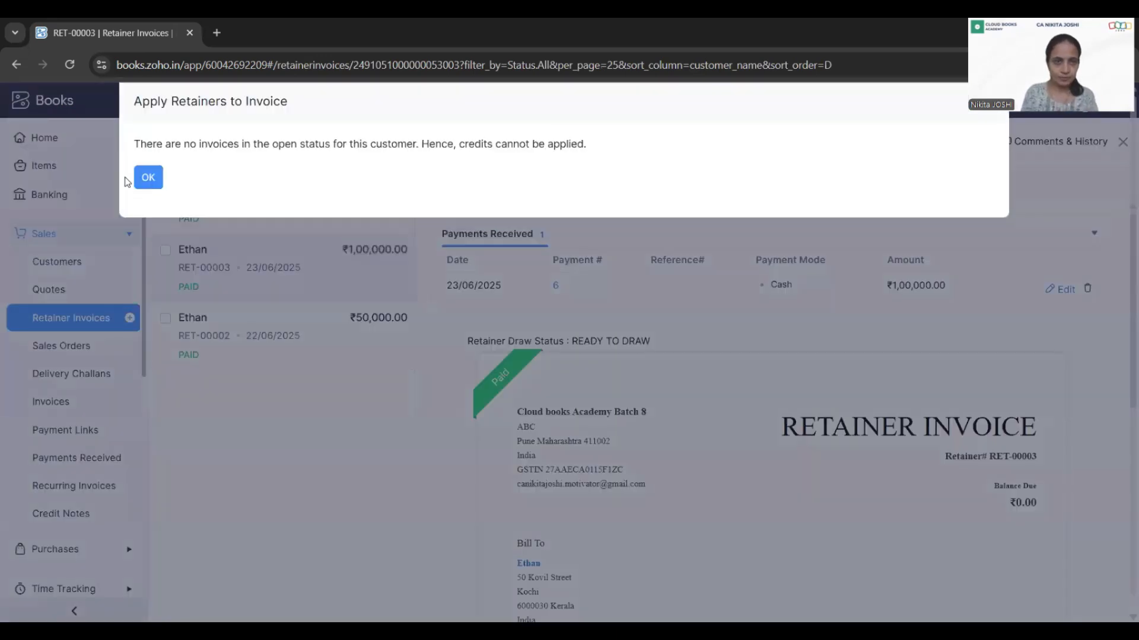
pyautogui.click(147, 183)
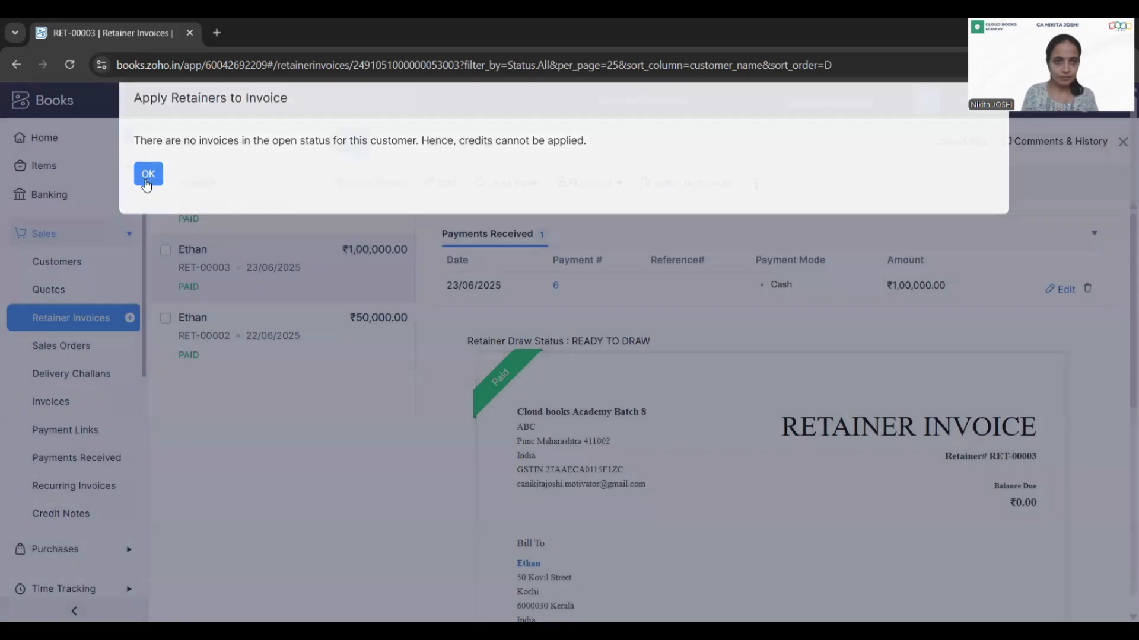
# - Review the customer's draft invoice dated 25/06/2025 and mark it as sent
pyautogui.click(81, 413)
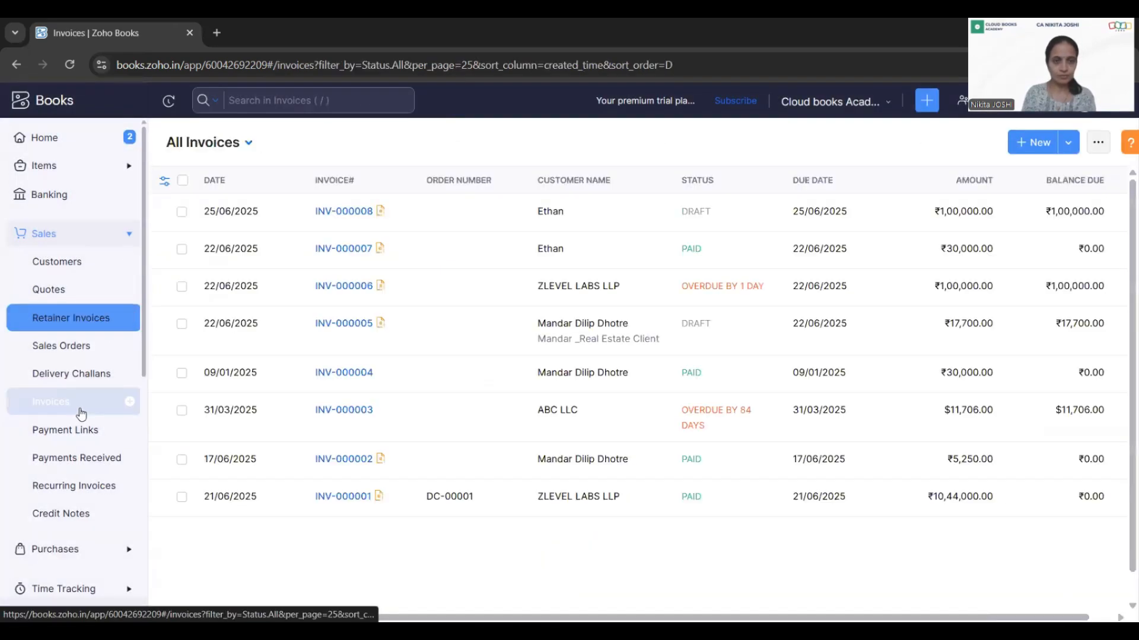
pyautogui.click(702, 213)
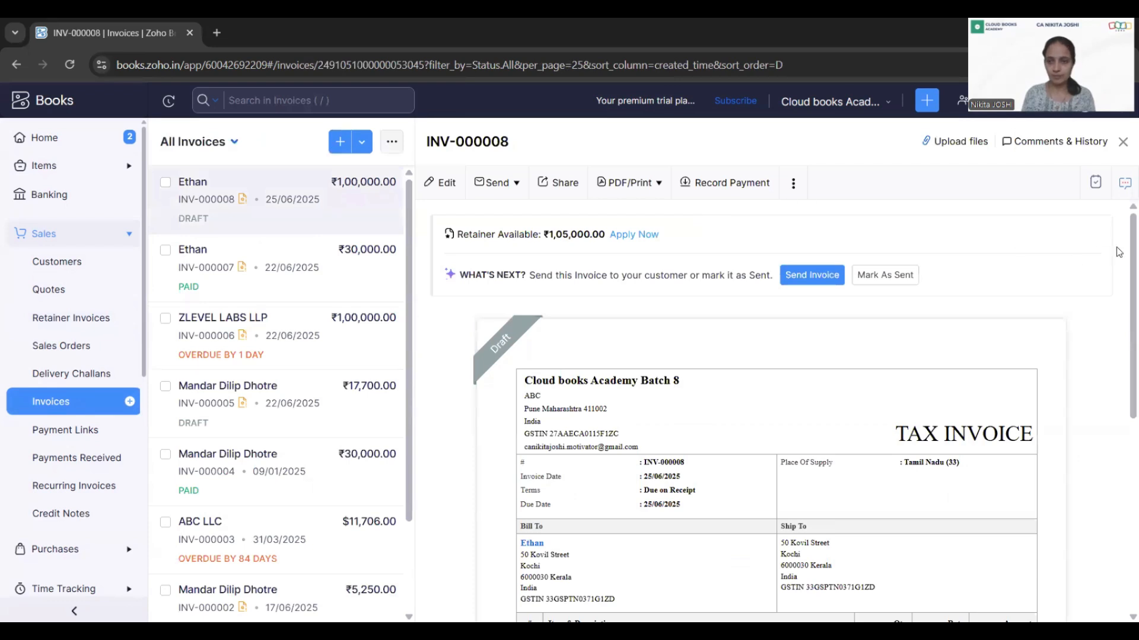
pyautogui.scroll(-1, 1122, 255)
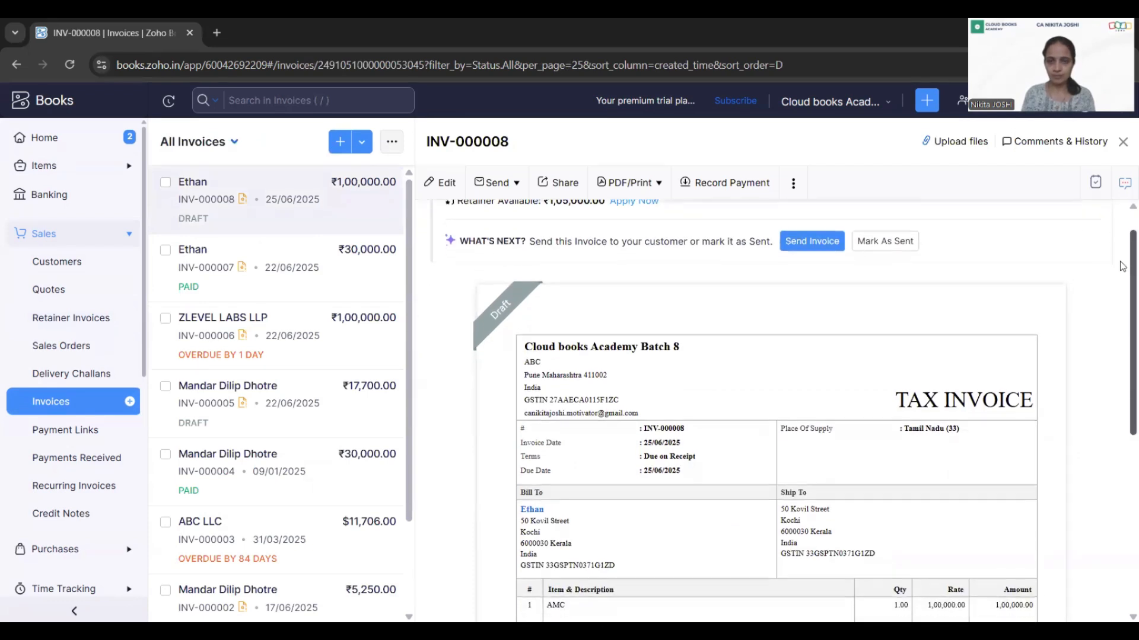
pyautogui.scroll(-2, 1123, 285)
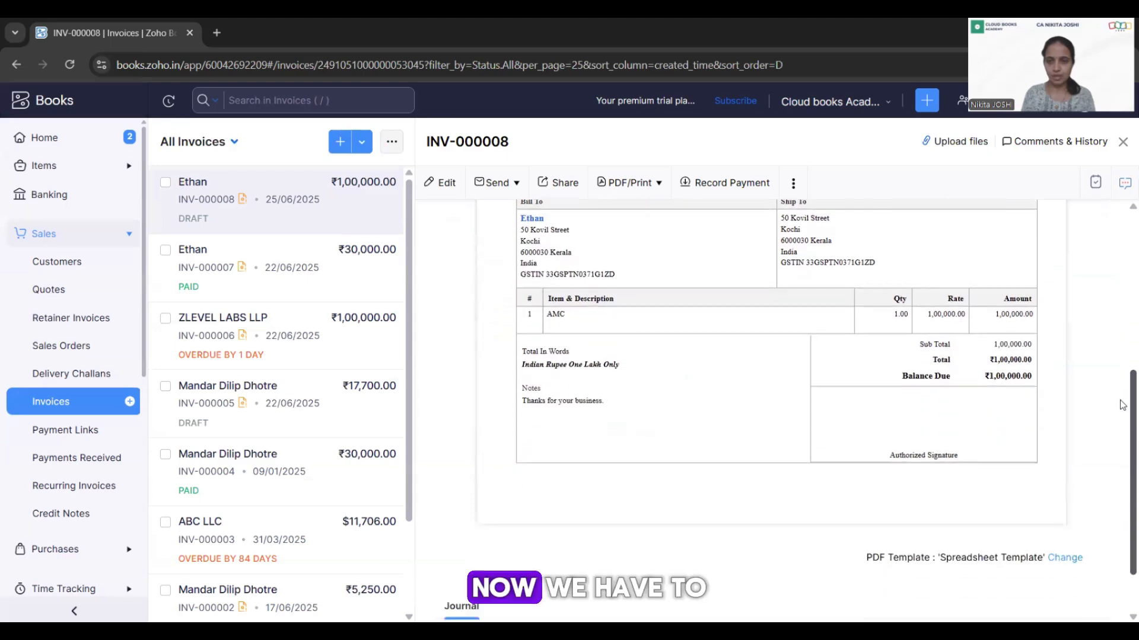
pyautogui.scroll(4, 1123, 368)
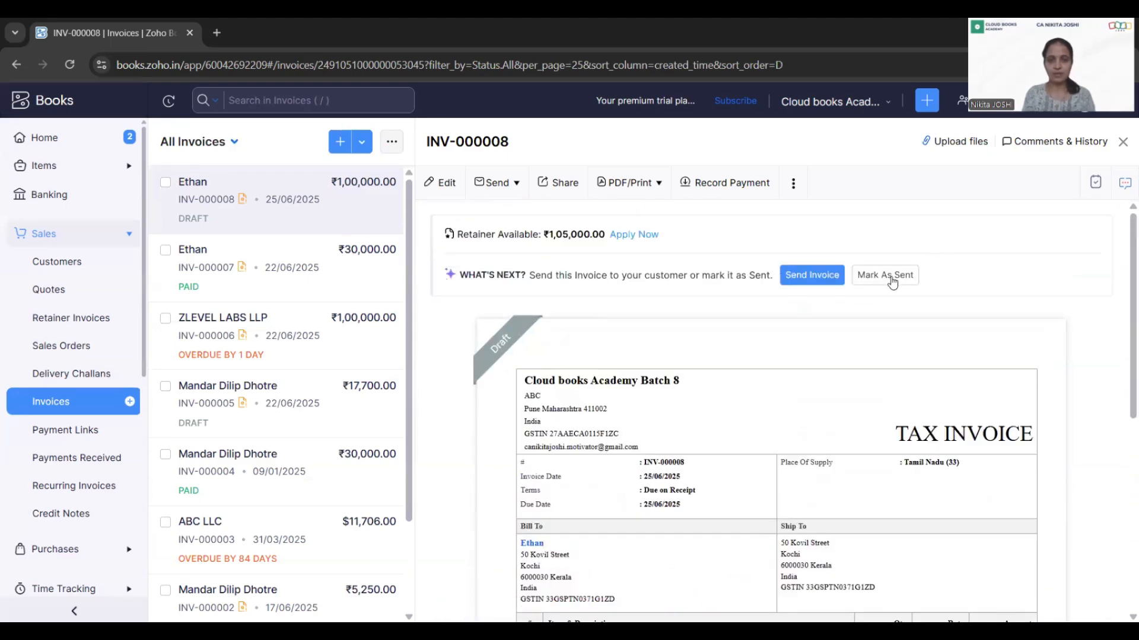
pyautogui.click(892, 280)
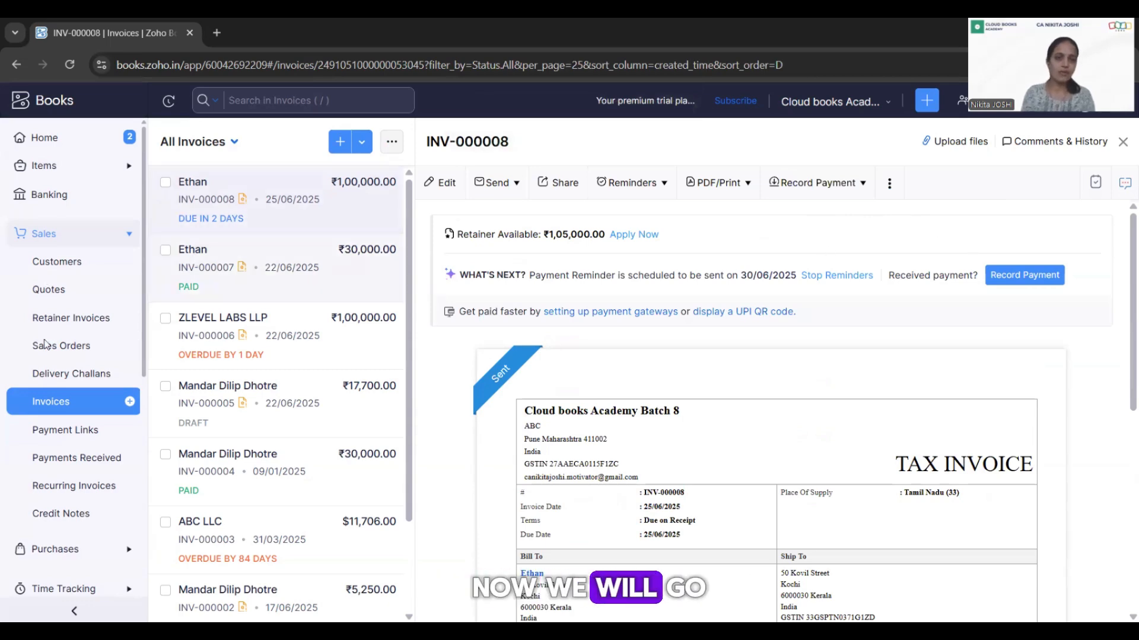
# - Apply 100000 in credits from the 23/06/2025 retainer to the customer's 25/06/2025 invoice and save
pyautogui.click(74, 321)
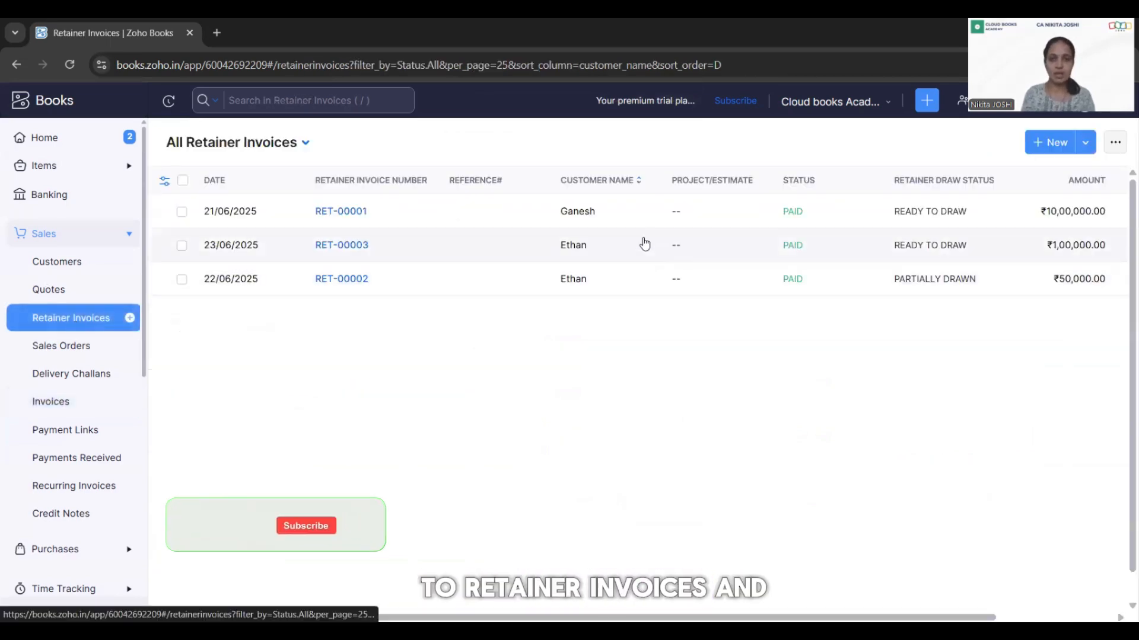
pyautogui.click(666, 245)
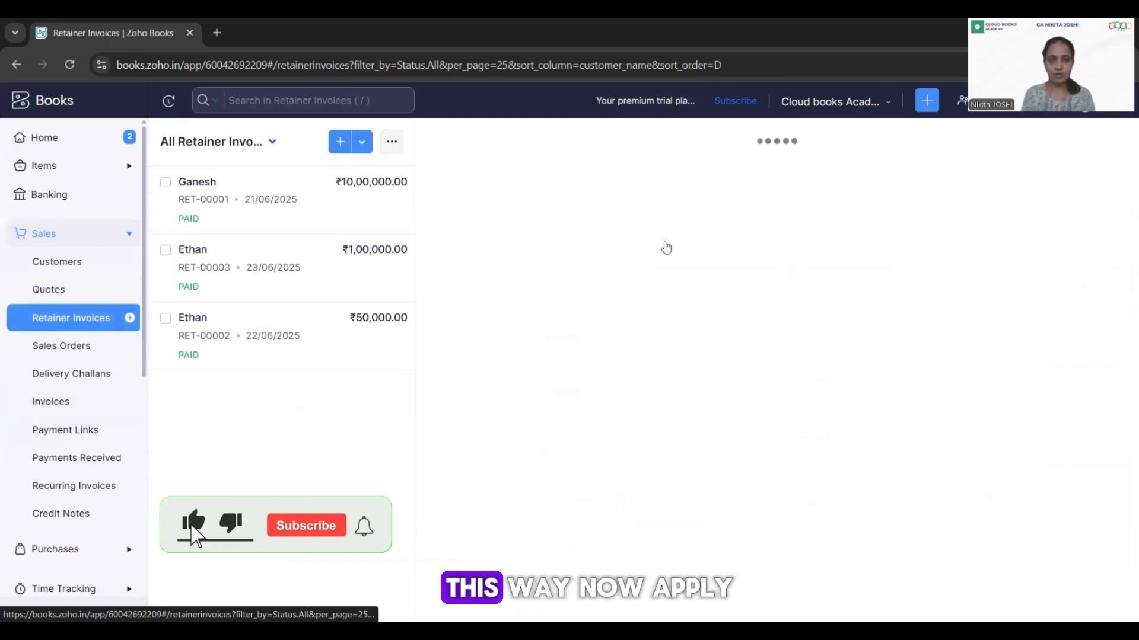
pyautogui.click(692, 185)
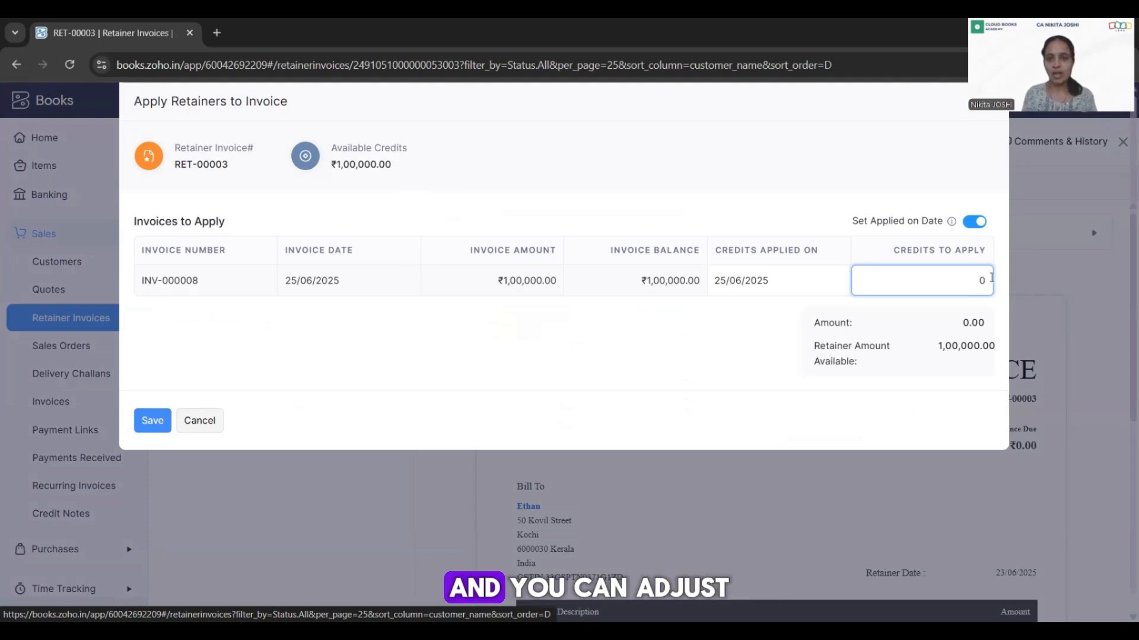
pyautogui.press('BackSpace')
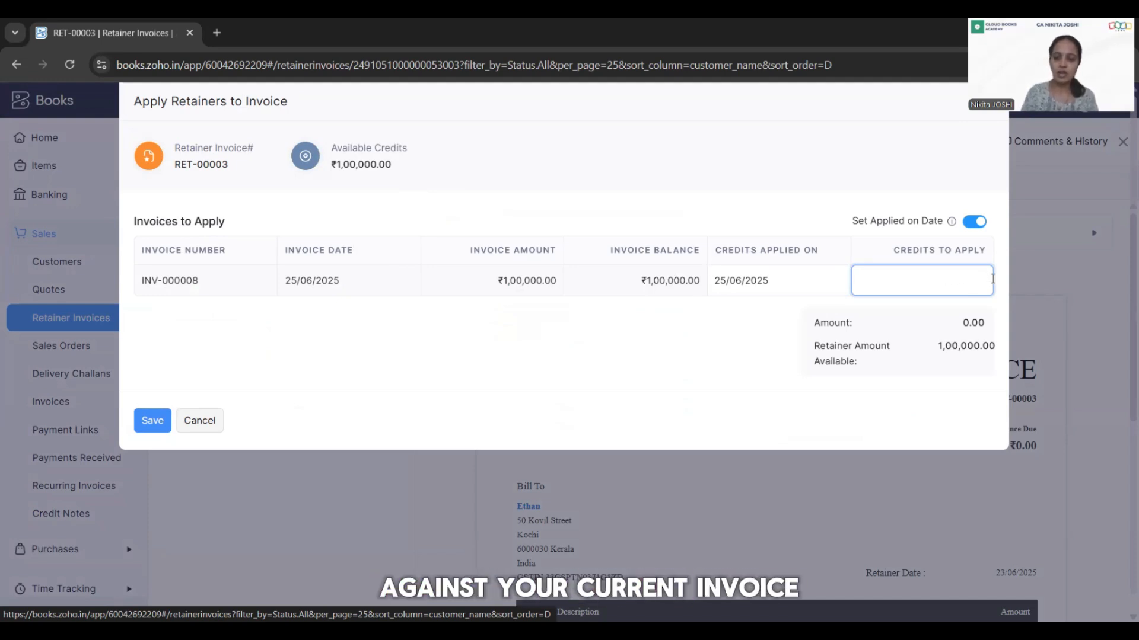
pyautogui.write('10000')
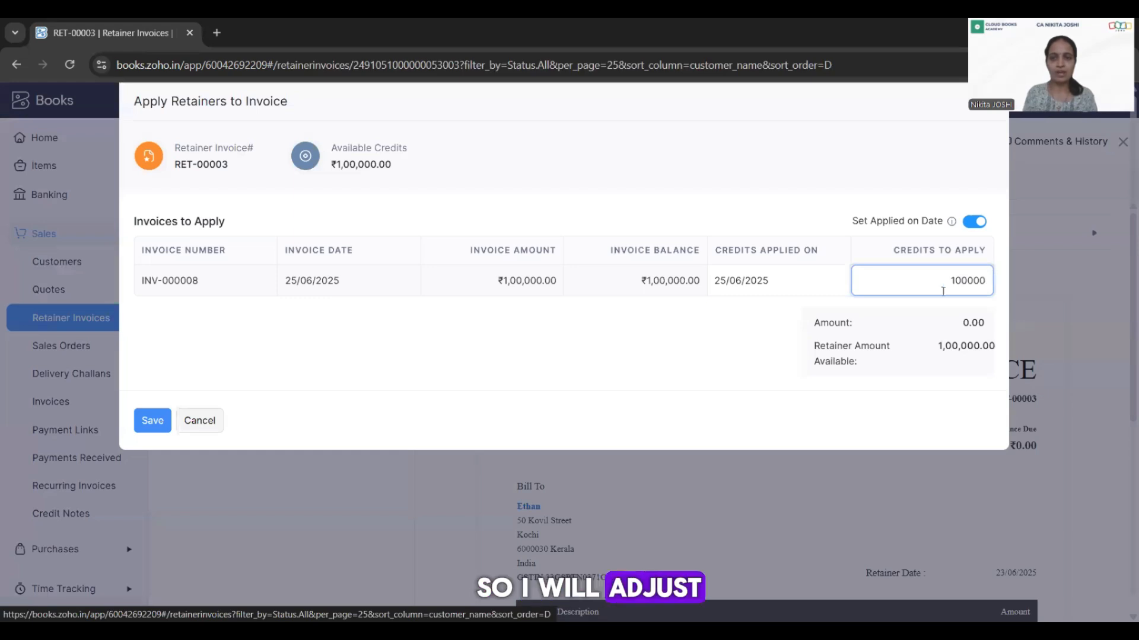
pyautogui.write('0')
pyautogui.click(739, 383)
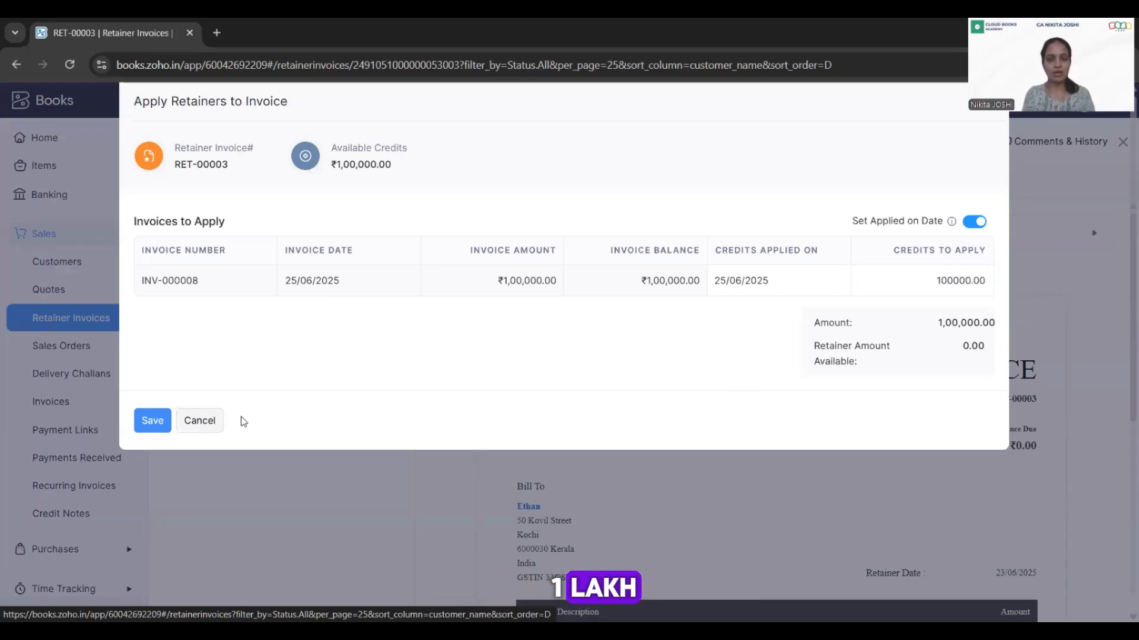
pyautogui.click(146, 425)
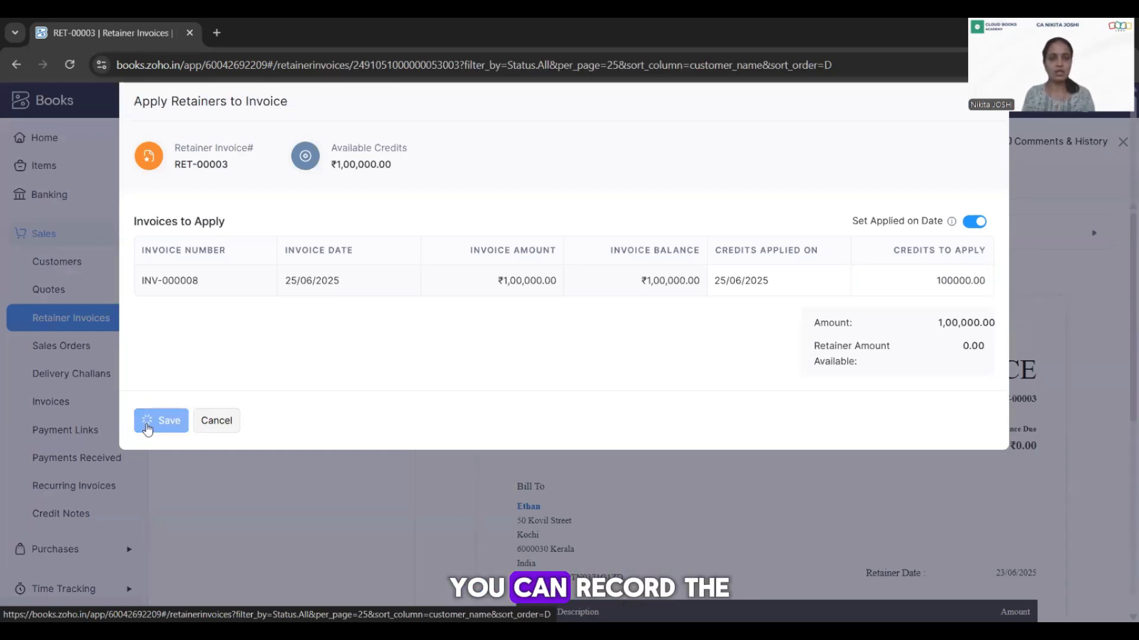